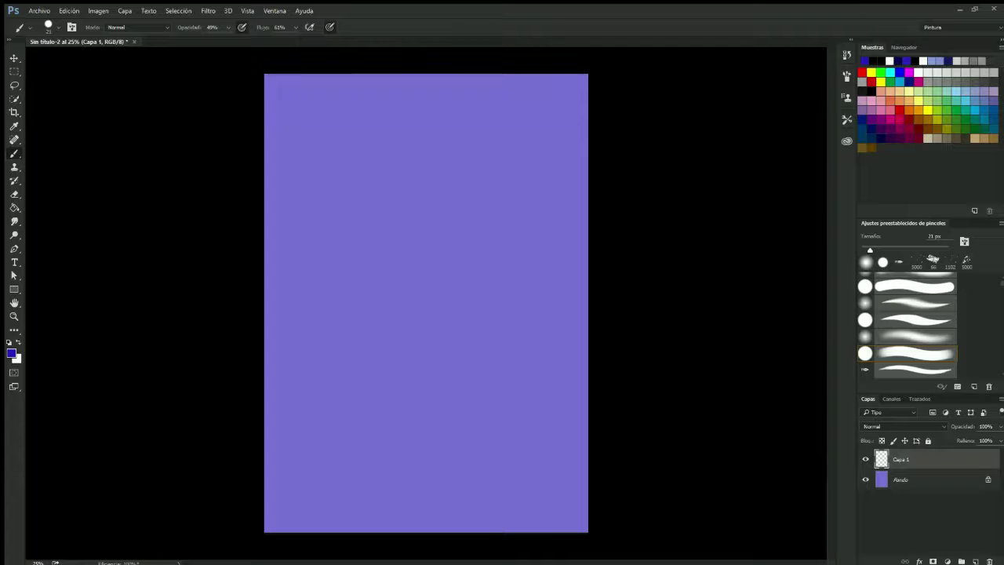
Step: With a black hard round brush, sketch the head, neck, shoulders, chest, upper arm and body lines
{"action": "left_click", "coordinate": [866, 262]}
{"action": "left_click_drag", "start_coordinate": [371, 132], "coordinate": [392, 239]}
{"action": "left_click_drag", "start_coordinate": [480, 116], "coordinate": [490, 147]}
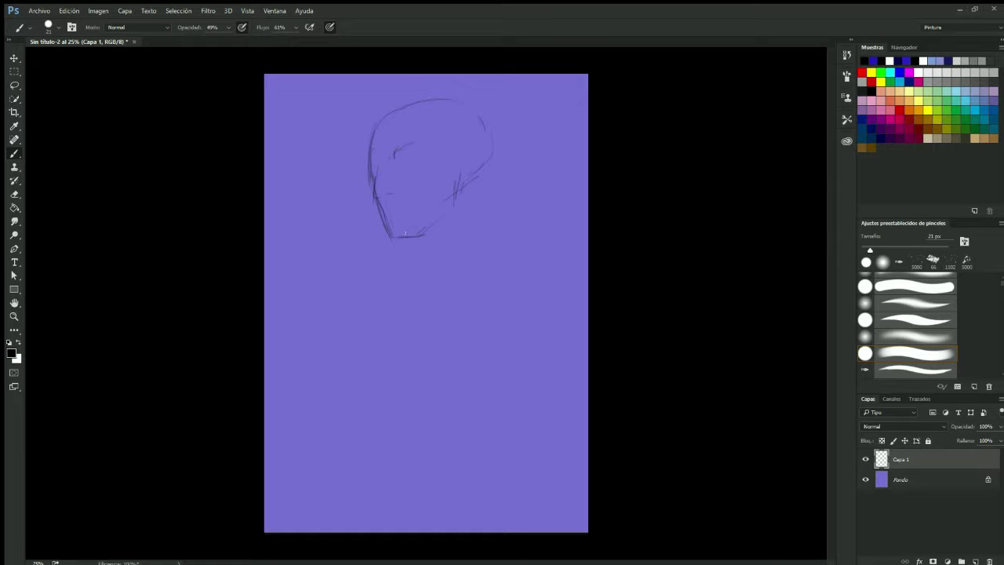
{"action": "left_click_drag", "start_coordinate": [494, 196], "coordinate": [549, 221]}
{"action": "left_click_drag", "start_coordinate": [512, 232], "coordinate": [396, 368]}
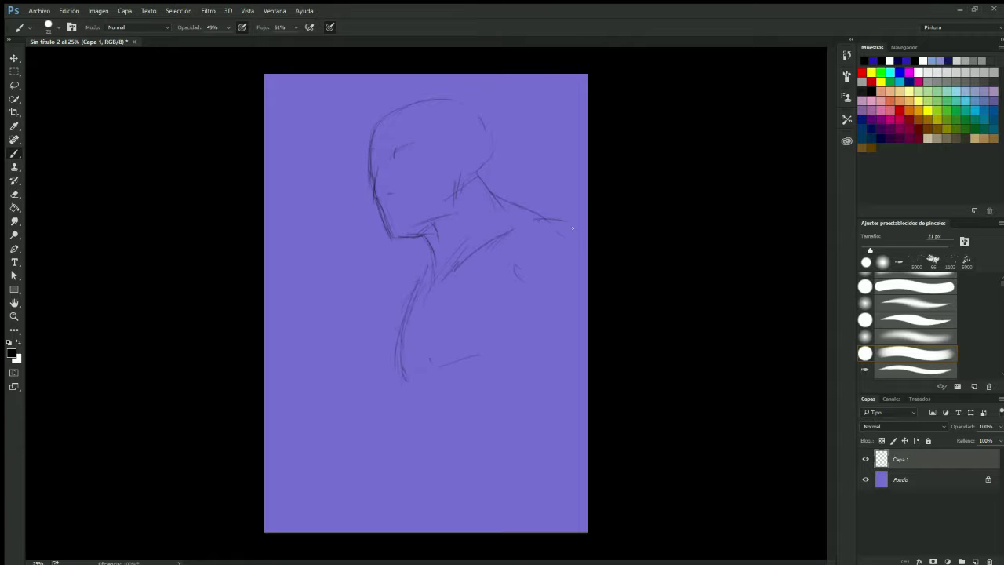
{"action": "left_click_drag", "start_coordinate": [519, 242], "coordinate": [515, 289]}
{"action": "left_click_drag", "start_coordinate": [518, 313], "coordinate": [579, 381]}
{"action": "left_click_drag", "start_coordinate": [542, 308], "coordinate": [575, 307]}
{"action": "left_click_drag", "start_coordinate": [550, 386], "coordinate": [566, 478]}
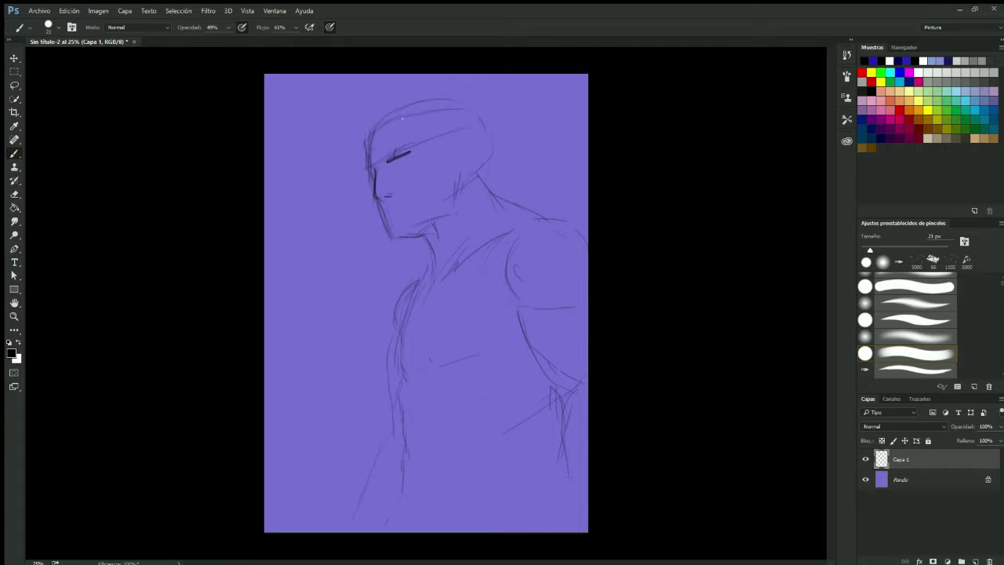
Step: Zoomed in on the face, sketch the mouth, jaw line and cheek
{"action": "key", "text": "ctrl+plus"}
{"action": "mouse_move", "coordinate": [328, 213]}
{"action": "left_mouse_down"}
{"action": "mouse_move", "coordinate": [381, 215]}
{"action": "mouse_move", "coordinate": [350, 271]}
{"action": "left_mouse_up"}
{"action": "left_click_drag", "start_coordinate": [346, 282], "coordinate": [480, 228]}
{"action": "left_click_drag", "start_coordinate": [492, 116], "coordinate": [475, 225]}
{"action": "scroll", "coordinate": [425, 167], "scroll_direction": "up", "scroll_amount": 2}
{"action": "key", "text": "ctrl+0"}
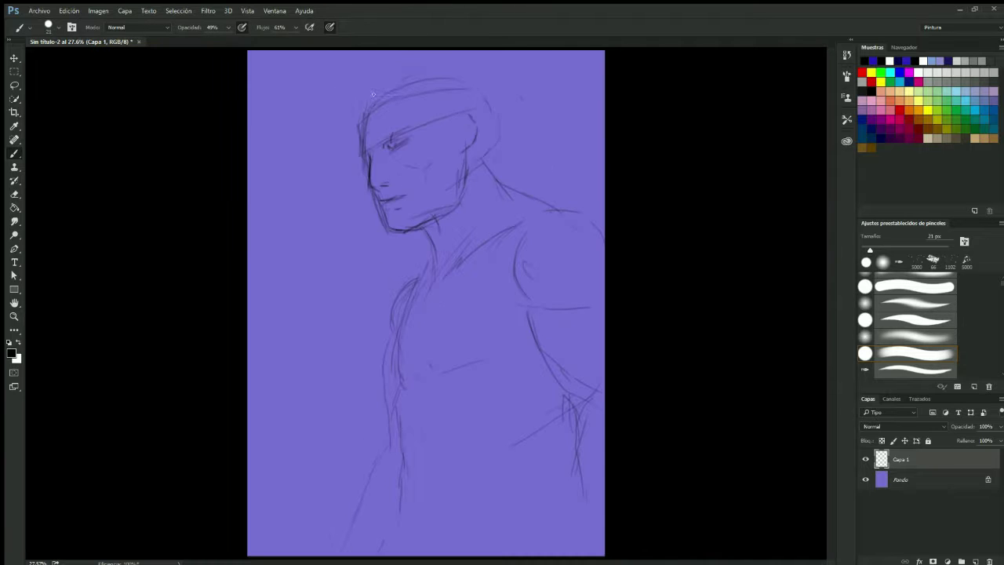
Step: Sketch the collar, shoulder lines, left chest contour, pectorals and waist line
{"action": "left_click_drag", "start_coordinate": [423, 236], "coordinate": [502, 172]}
{"action": "left_click_drag", "start_coordinate": [430, 281], "coordinate": [531, 200]}
{"action": "mouse_move", "coordinate": [455, 245]}
{"action": "left_mouse_down"}
{"action": "mouse_move", "coordinate": [512, 175]}
{"action": "mouse_move", "coordinate": [557, 196]}
{"action": "left_mouse_up"}
{"action": "left_click_drag", "start_coordinate": [471, 265], "coordinate": [501, 244]}
{"action": "left_click_drag", "start_coordinate": [530, 210], "coordinate": [579, 207]}
{"action": "left_click_drag", "start_coordinate": [409, 295], "coordinate": [387, 386]}
{"action": "left_click_drag", "start_coordinate": [471, 368], "coordinate": [521, 347]}
{"action": "mouse_move", "coordinate": [399, 385]}
{"action": "left_mouse_down"}
{"action": "mouse_move", "coordinate": [392, 410]}
{"action": "mouse_move", "coordinate": [527, 422]}
{"action": "left_mouse_up"}
{"action": "left_click_drag", "start_coordinate": [480, 380], "coordinate": [515, 374]}
Step: Add lower torso and leg lines, the arm, hair strands, the shoulder pad and chest details
{"action": "left_click_drag", "start_coordinate": [405, 499], "coordinate": [410, 544]}
{"action": "left_click_drag", "start_coordinate": [458, 495], "coordinate": [471, 495]}
{"action": "left_click_drag", "start_coordinate": [459, 540], "coordinate": [488, 496]}
{"action": "left_click_drag", "start_coordinate": [580, 247], "coordinate": [516, 320]}
{"action": "left_click_drag", "start_coordinate": [553, 215], "coordinate": [604, 209]}
{"action": "left_click_drag", "start_coordinate": [502, 106], "coordinate": [598, 119]}
{"action": "left_click_drag", "start_coordinate": [424, 271], "coordinate": [389, 330]}
{"action": "left_click_drag", "start_coordinate": [571, 279], "coordinate": [538, 375]}
{"action": "left_click_drag", "start_coordinate": [489, 542], "coordinate": [551, 510]}
{"action": "left_click_drag", "start_coordinate": [399, 419], "coordinate": [397, 463]}
{"action": "left_click_drag", "start_coordinate": [389, 385], "coordinate": [355, 524]}
{"action": "left_click_drag", "start_coordinate": [560, 379], "coordinate": [581, 510]}
Step: With a larger, low-opacity brush, paint dark translucent tone over the face, cheek, neck and collar
{"action": "key", "text": "2"}
{"action": "key", "text": "9"}
{"action": "mouse_move", "coordinate": [416, 90]}
{"action": "left_mouse_down"}
{"action": "mouse_move", "coordinate": [393, 214]}
{"action": "mouse_move", "coordinate": [437, 89]}
{"action": "mouse_move", "coordinate": [442, 224]}
{"action": "mouse_move", "coordinate": [517, 236]}
{"action": "mouse_move", "coordinate": [598, 414]}
{"action": "mouse_move", "coordinate": [470, 471]}
{"action": "mouse_move", "coordinate": [543, 511]}
{"action": "mouse_move", "coordinate": [361, 550]}
{"action": "left_mouse_up"}
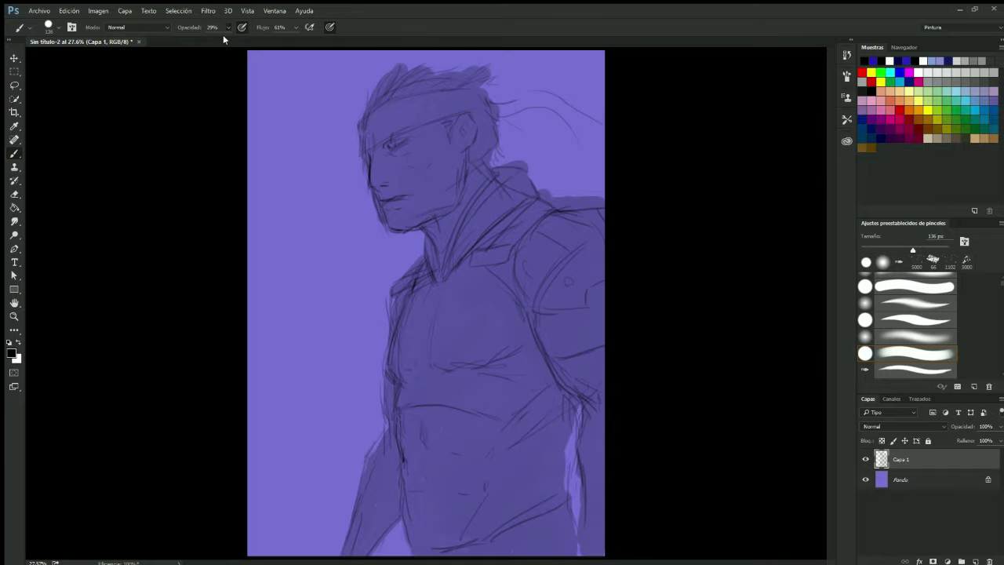
{"action": "mouse_move", "coordinate": [441, 126]}
{"action": "left_mouse_down"}
{"action": "mouse_move", "coordinate": [459, 131]}
{"action": "mouse_move", "coordinate": [449, 251]}
{"action": "mouse_move", "coordinate": [605, 247]}
{"action": "mouse_move", "coordinate": [469, 369]}
{"action": "mouse_move", "coordinate": [534, 410]}
{"action": "mouse_move", "coordinate": [567, 542]}
{"action": "mouse_move", "coordinate": [395, 365]}
{"action": "mouse_move", "coordinate": [525, 285]}
{"action": "mouse_move", "coordinate": [400, 187]}
{"action": "mouse_move", "coordinate": [471, 149]}
{"action": "mouse_move", "coordinate": [439, 110]}
{"action": "mouse_move", "coordinate": [538, 262]}
{"action": "mouse_move", "coordinate": [526, 394]}
{"action": "mouse_move", "coordinate": [486, 460]}
{"action": "mouse_move", "coordinate": [507, 515]}
{"action": "mouse_move", "coordinate": [589, 327]}
{"action": "mouse_move", "coordinate": [451, 112]}
{"action": "mouse_move", "coordinate": [525, 307]}
{"action": "mouse_move", "coordinate": [510, 345]}
{"action": "mouse_move", "coordinate": [470, 365]}
{"action": "mouse_move", "coordinate": [461, 168]}
{"action": "mouse_move", "coordinate": [493, 202]}
{"action": "mouse_move", "coordinate": [549, 227]}
{"action": "mouse_move", "coordinate": [534, 306]}
{"action": "left_mouse_up"}
Step: With a 66 px textured brush at 71% opacity, shade under the chest and the abdomen
{"action": "key", "text": "period"}
{"action": "key", "text": "7"}
{"action": "key", "text": "1"}
{"action": "mouse_move", "coordinate": [470, 372]}
{"action": "left_mouse_down"}
{"action": "mouse_move", "coordinate": [472, 417]}
{"action": "mouse_move", "coordinate": [412, 415]}
{"action": "left_mouse_up"}
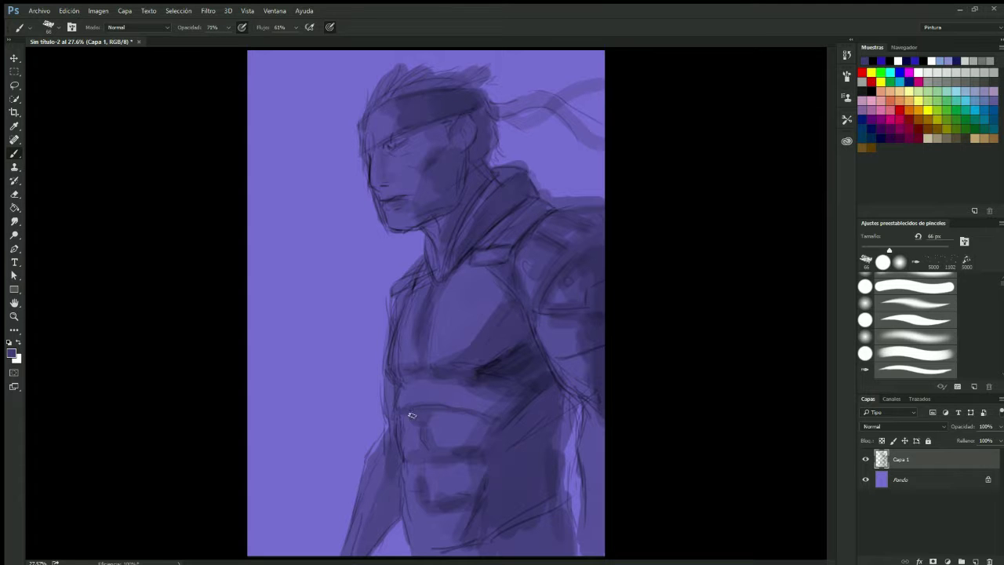
{"action": "left_click_drag", "start_coordinate": [416, 473], "coordinate": [415, 527]}
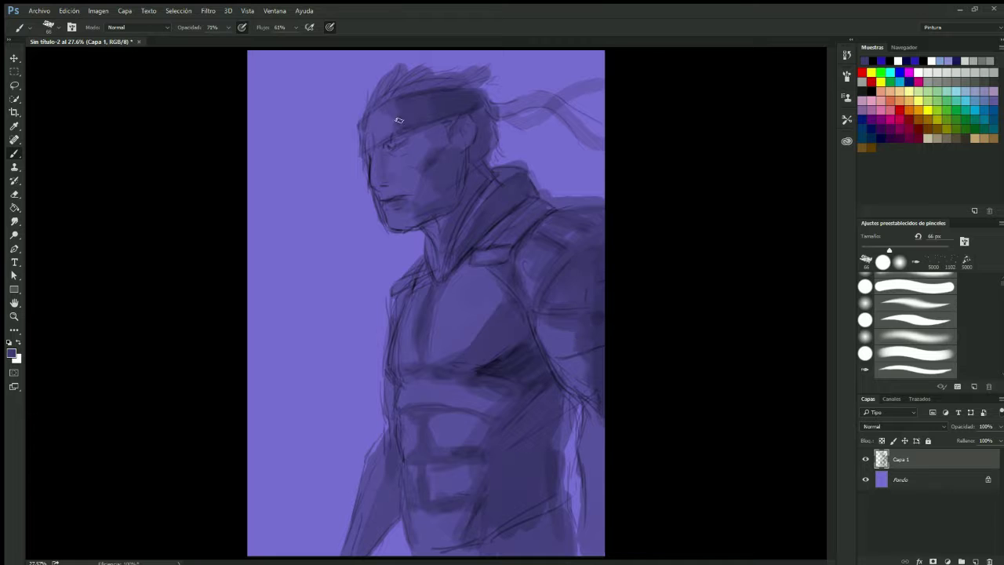
{"action": "left_click", "coordinate": [466, 127], "text": "alt"}
{"action": "mouse_move", "coordinate": [444, 353]}
{"action": "left_mouse_down"}
{"action": "mouse_move", "coordinate": [520, 385]}
{"action": "mouse_move", "coordinate": [478, 385]}
{"action": "mouse_move", "coordinate": [487, 448]}
{"action": "mouse_move", "coordinate": [534, 235]}
{"action": "mouse_move", "coordinate": [594, 230]}
{"action": "mouse_move", "coordinate": [513, 197]}
{"action": "mouse_move", "coordinate": [549, 239]}
{"action": "left_mouse_up"}
Step: Lighten right of the neck, then darken the shoulder armour, chest, collar, hair and headband
{"action": "key", "text": "e"}
{"action": "mouse_move", "coordinate": [538, 196]}
{"action": "left_mouse_down"}
{"action": "mouse_move", "coordinate": [621, 163]}
{"action": "mouse_move", "coordinate": [585, 211]}
{"action": "left_mouse_up"}
{"action": "key", "text": "b"}
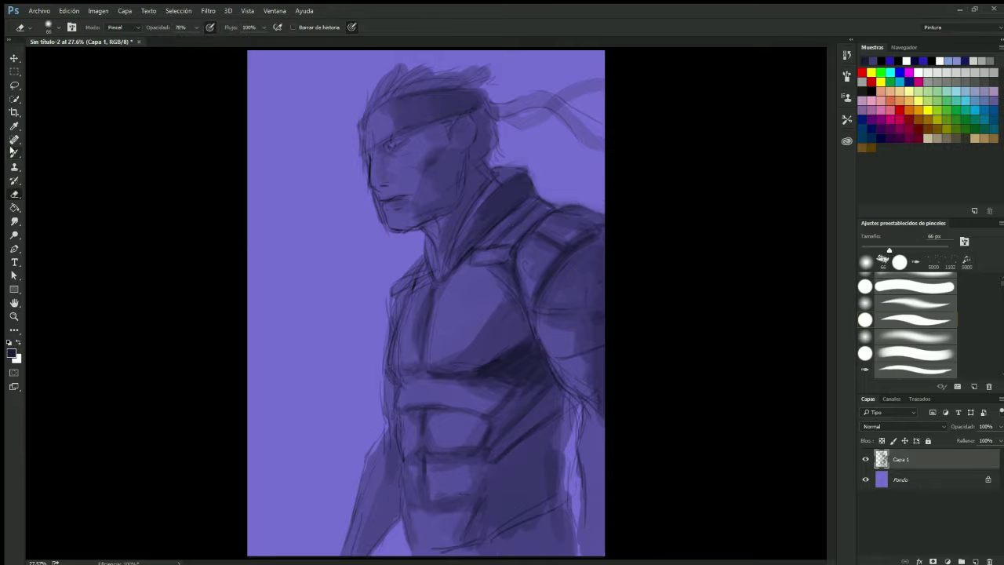
{"action": "left_click", "coordinate": [570, 281]}
{"action": "mouse_move", "coordinate": [590, 287]}
{"action": "left_mouse_down"}
{"action": "mouse_move", "coordinate": [549, 361]}
{"action": "mouse_move", "coordinate": [549, 387]}
{"action": "mouse_move", "coordinate": [415, 372]}
{"action": "left_mouse_up"}
{"action": "mouse_move", "coordinate": [435, 270]}
{"action": "left_mouse_down"}
{"action": "mouse_move", "coordinate": [480, 188]}
{"action": "mouse_move", "coordinate": [479, 153]}
{"action": "mouse_move", "coordinate": [392, 137]}
{"action": "mouse_move", "coordinate": [486, 94]}
{"action": "left_mouse_up"}
{"action": "mouse_move", "coordinate": [427, 506]}
{"action": "left_mouse_down"}
{"action": "mouse_move", "coordinate": [476, 508]}
{"action": "mouse_move", "coordinate": [553, 448]}
{"action": "left_mouse_up"}
Step: With a 120 px brush, darken the abdomen, lower-left body and the figure's right edge
{"action": "key", "text": "]"}
{"action": "key", "text": "]"}
{"action": "key", "text": "]"}
{"action": "mouse_move", "coordinate": [541, 393]}
{"action": "left_mouse_down"}
{"action": "mouse_move", "coordinate": [558, 473]}
{"action": "mouse_move", "coordinate": [507, 464]}
{"action": "left_mouse_up"}
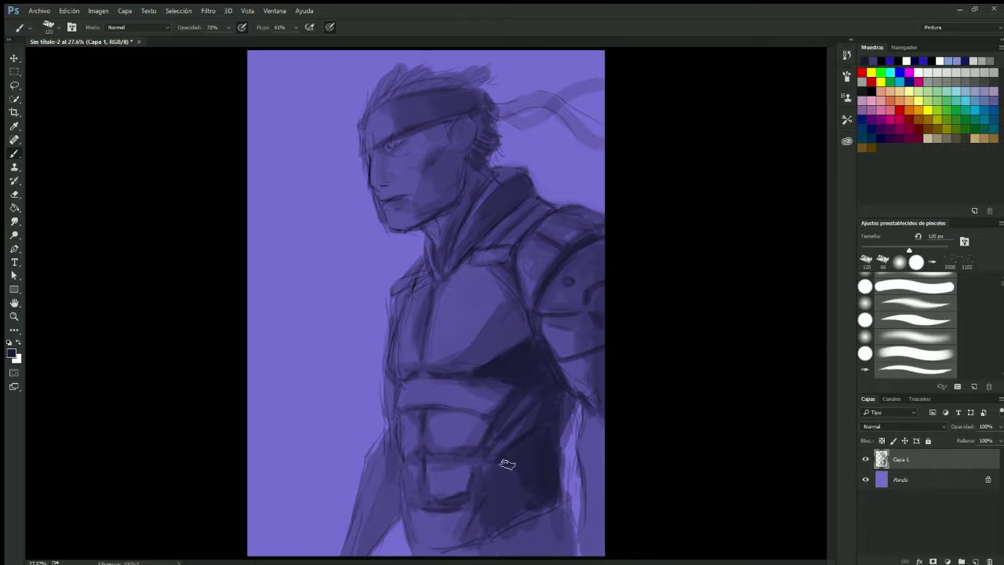
{"action": "left_click_drag", "start_coordinate": [353, 541], "coordinate": [415, 427]}
{"action": "left_click_drag", "start_coordinate": [594, 396], "coordinate": [588, 549]}
Step: Zoomed in, darken the headband, hair, eye shadows, cheek, nose and mouth
{"action": "scroll", "coordinate": [402, 207], "scroll_direction": "up", "scroll_amount": 3}
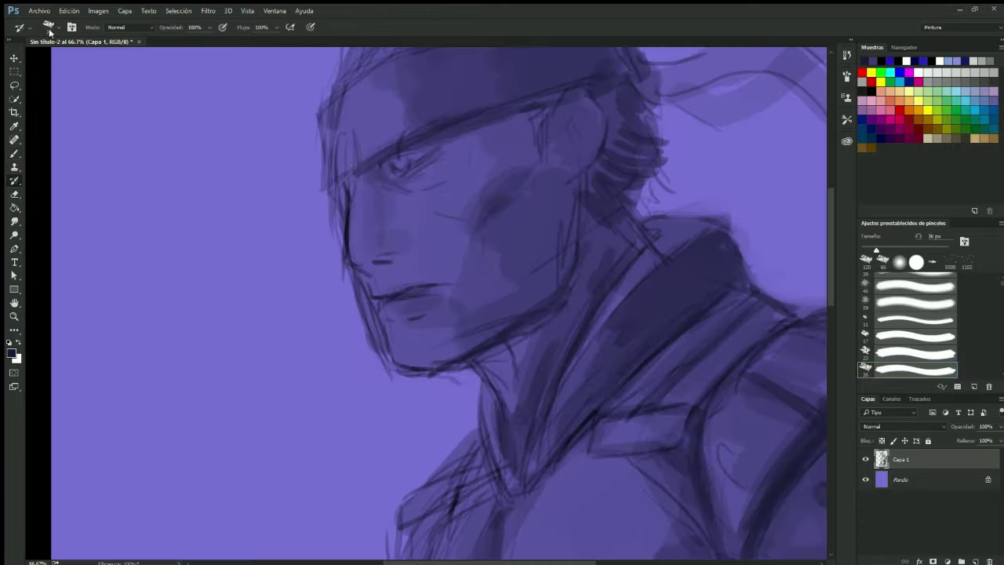
{"action": "left_click_drag", "start_coordinate": [402, 208], "coordinate": [376, 200]}
{"action": "mouse_move", "coordinate": [463, 121]}
{"action": "left_mouse_down"}
{"action": "mouse_move", "coordinate": [580, 93]}
{"action": "mouse_move", "coordinate": [596, 189]}
{"action": "left_mouse_up"}
{"action": "mouse_move", "coordinate": [370, 182]}
{"action": "left_mouse_down"}
{"action": "mouse_move", "coordinate": [428, 145]}
{"action": "mouse_move", "coordinate": [367, 239]}
{"action": "left_mouse_up"}
{"action": "left_click_drag", "start_coordinate": [369, 261], "coordinate": [441, 295]}
Step: Pick a purple colour and add a lighter stroke along the head outline
{"action": "left_click", "coordinate": [439, 262], "text": "alt"}
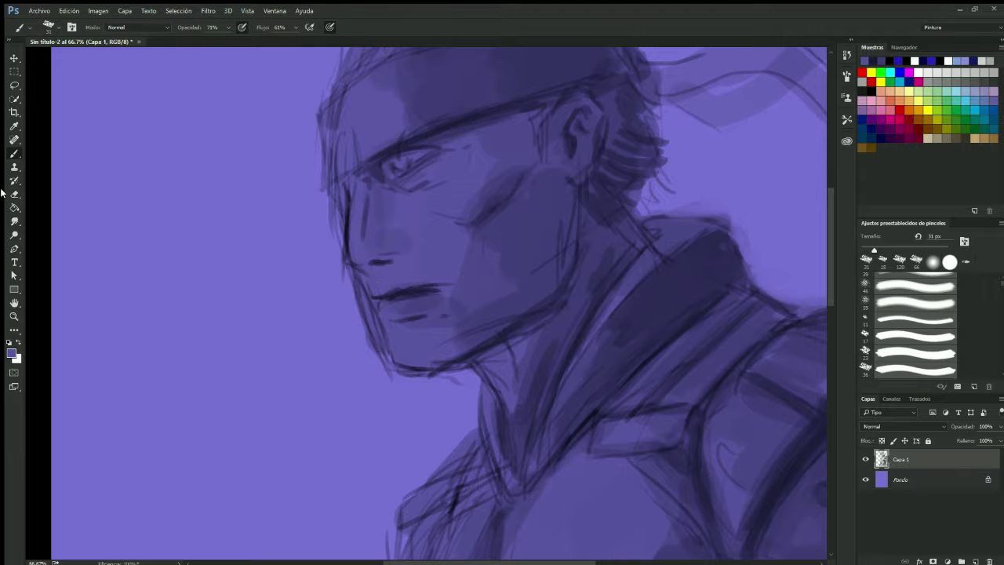
{"action": "key", "text": "e"}
{"action": "scroll", "coordinate": [340, 219], "scroll_direction": "up", "scroll_amount": 3}
{"action": "key", "text": "b"}
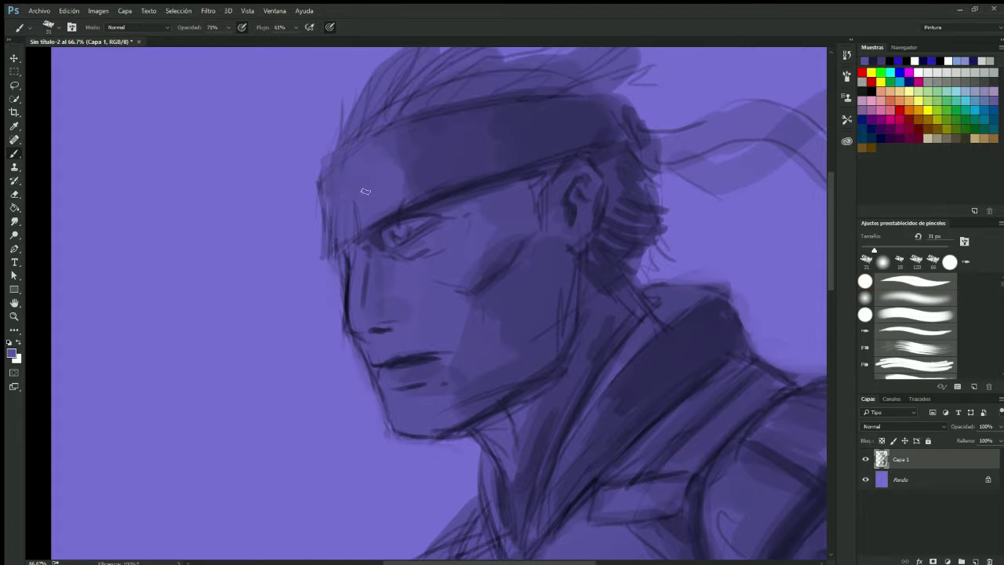
{"action": "left_click_drag", "start_coordinate": [330, 227], "coordinate": [331, 250]}
Step: Add a white eye highlight, then lighten the jaw with 92 px lilac strokes at 43% opacity
{"action": "key", "text": "x"}
{"action": "left_click", "coordinate": [387, 235]}
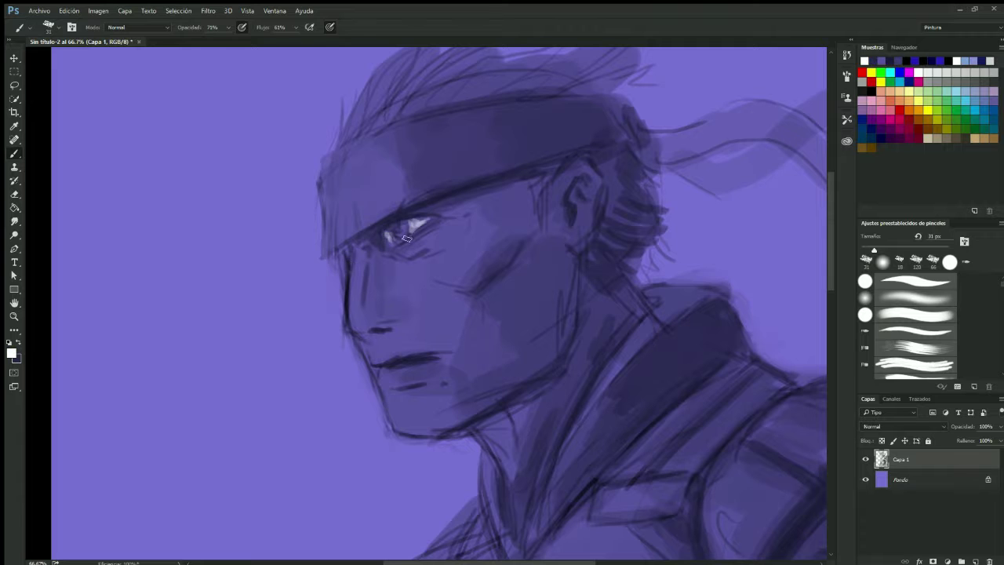
{"action": "left_click_drag", "start_coordinate": [406, 237], "coordinate": [375, 171]}
{"action": "key", "text": "4"}
{"action": "key", "text": "3"}
{"action": "left_click_drag", "start_coordinate": [369, 330], "coordinate": [433, 375]}
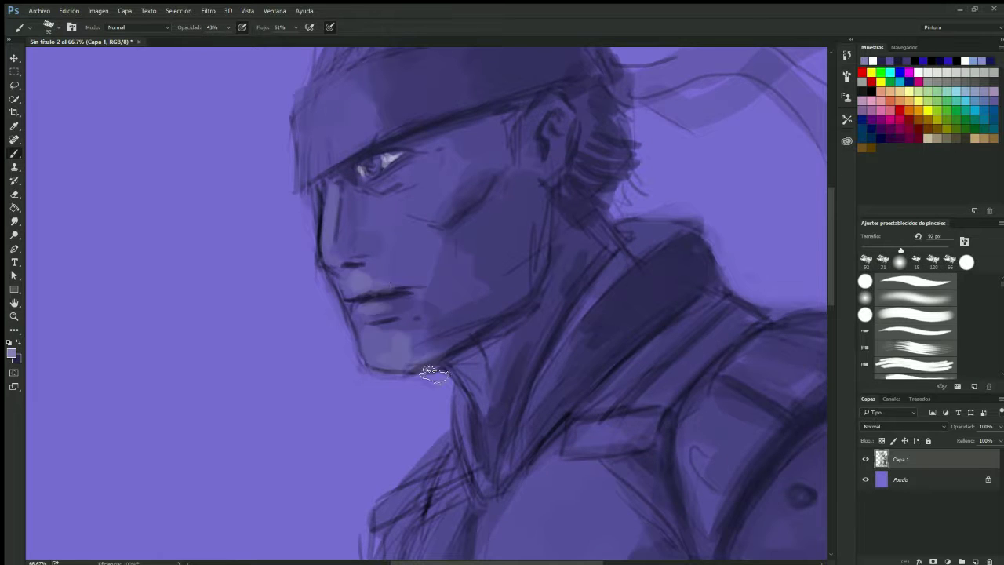
{"action": "key", "text": "ctrl+0"}
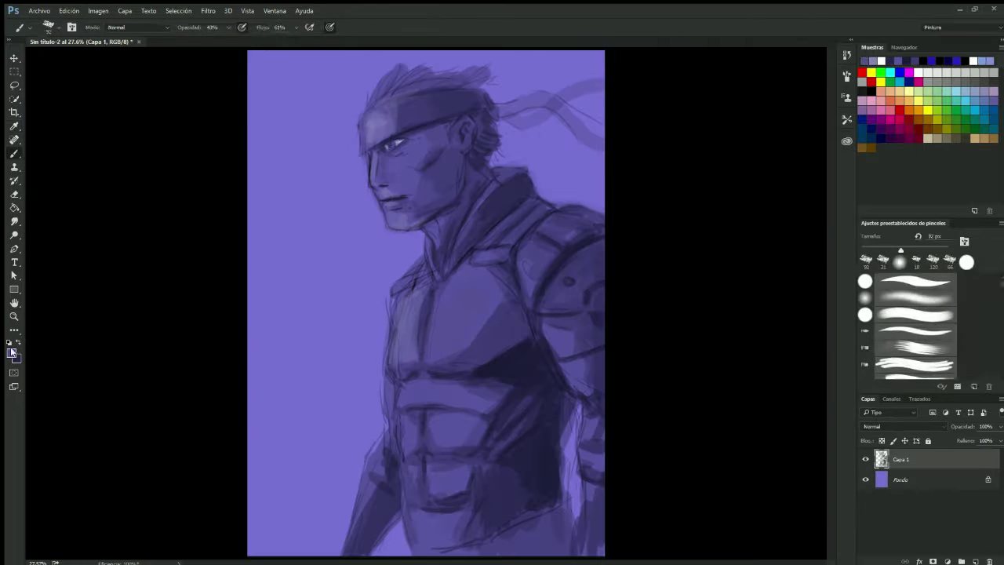
Step: Paint lilac highlights on the chest, cheek, abdomen and right shoulder at 63% opacity
{"action": "left_click_drag", "start_coordinate": [439, 310], "coordinate": [437, 405]}
{"action": "left_click_drag", "start_coordinate": [399, 172], "coordinate": [399, 209]}
{"action": "key", "text": "6"}
{"action": "key", "text": "3"}
{"action": "mouse_move", "coordinate": [408, 424]}
{"action": "left_mouse_down"}
{"action": "mouse_move", "coordinate": [412, 486]}
{"action": "mouse_move", "coordinate": [436, 541]}
{"action": "left_mouse_up"}
{"action": "mouse_move", "coordinate": [561, 337]}
{"action": "left_mouse_down"}
{"action": "mouse_move", "coordinate": [590, 447]}
{"action": "mouse_move", "coordinate": [587, 521]}
{"action": "left_mouse_up"}
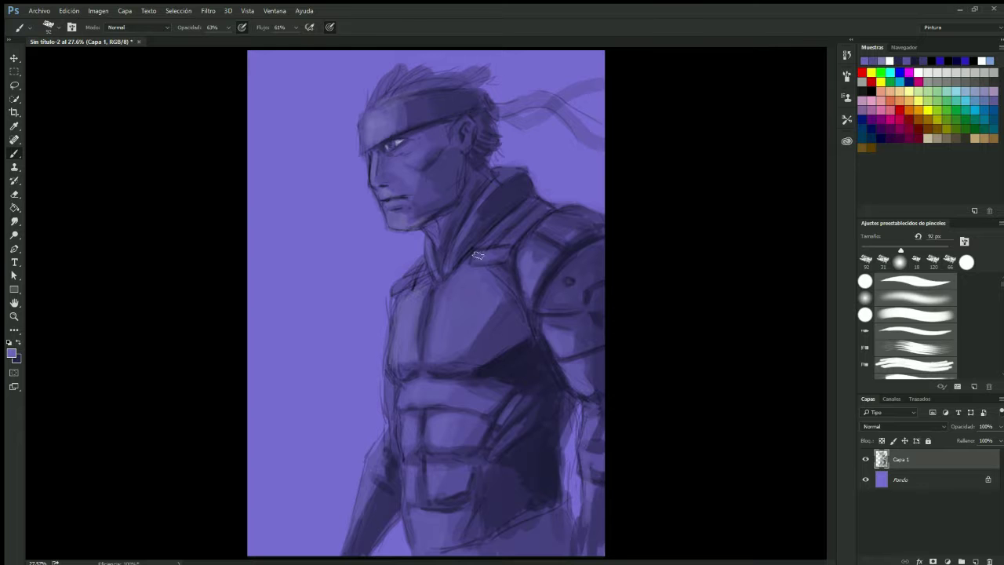
Step: With a 50 px brush at 29% opacity, highlight and shade the right shoulder pad
{"action": "key", "text": "2"}
{"action": "key", "text": "9"}
{"action": "key", "text": "bracketleft"}
{"action": "key", "text": "bracketleft"}
{"action": "key", "text": "bracketleft"}
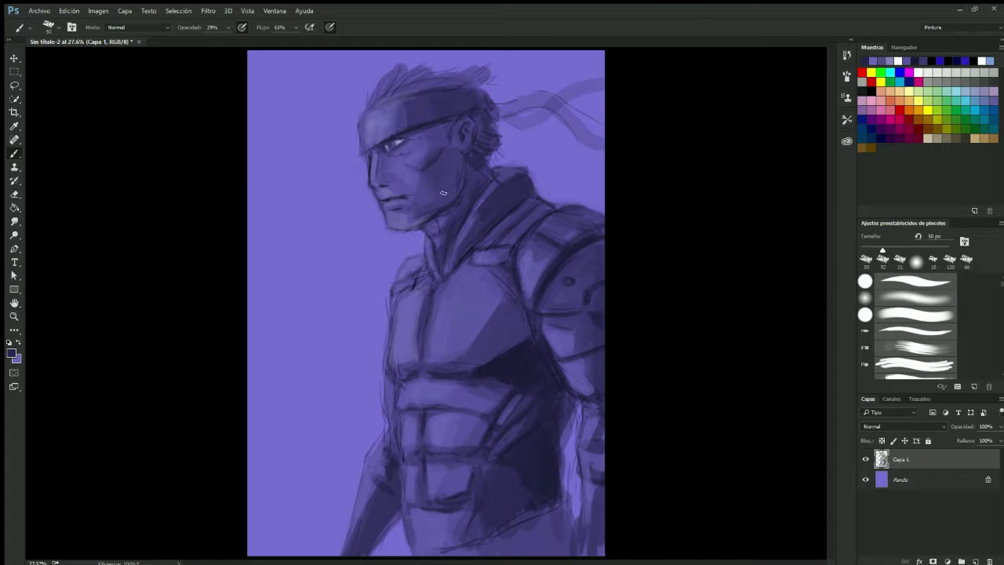
{"action": "left_click", "coordinate": [404, 95], "text": "alt"}
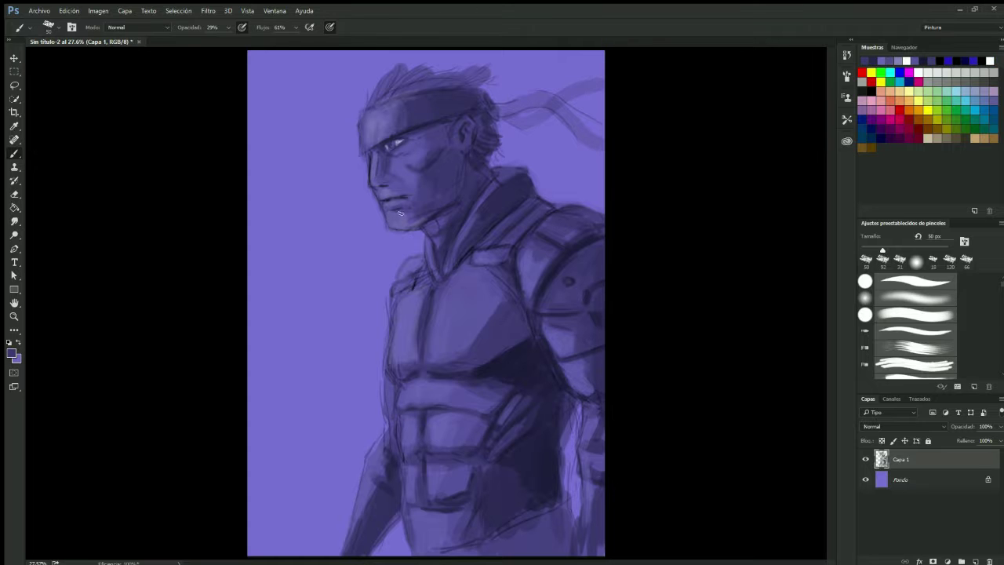
{"action": "left_click_drag", "start_coordinate": [526, 228], "coordinate": [563, 265]}
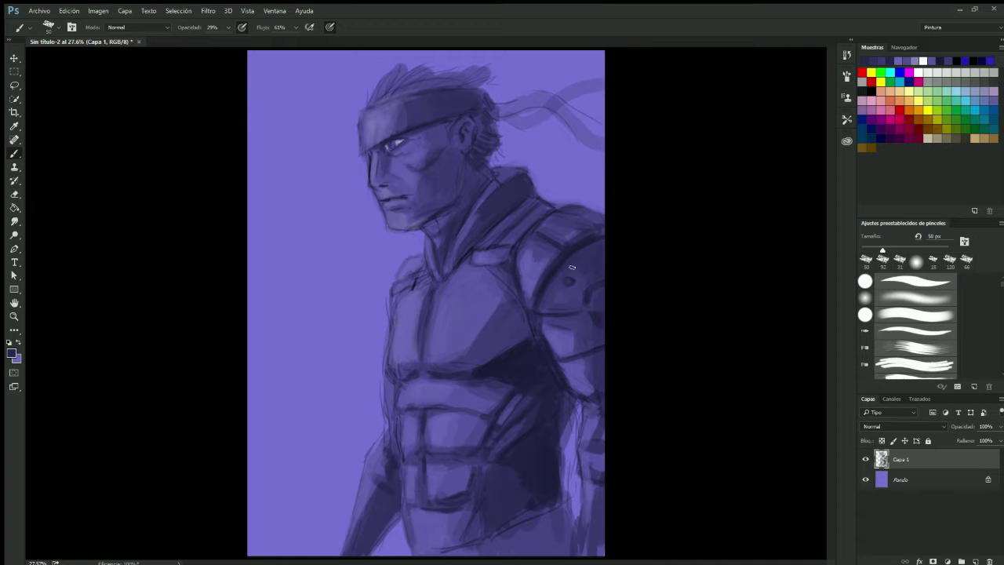
{"action": "left_click_drag", "start_coordinate": [597, 217], "coordinate": [494, 235]}
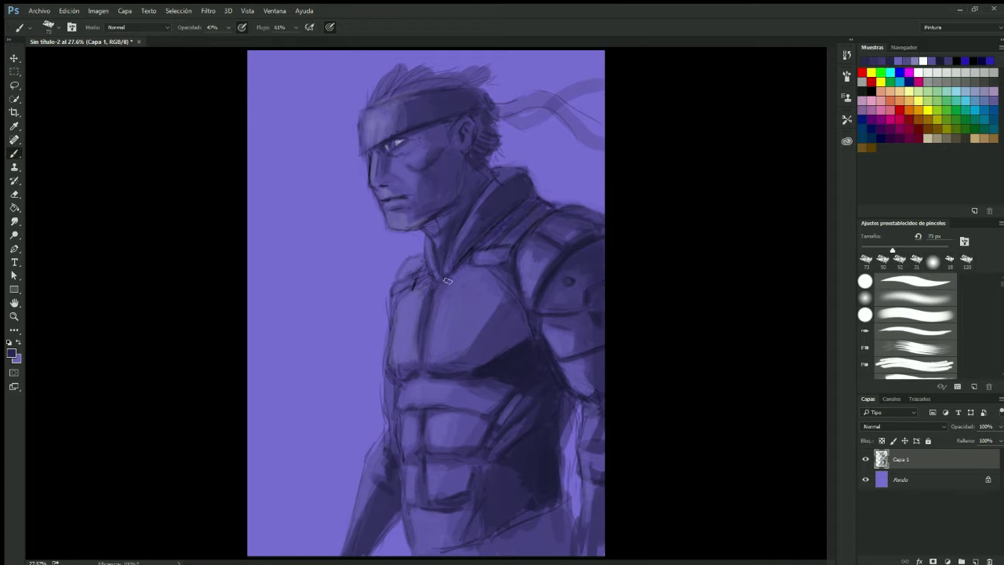
Step: Deepen shading on the left chest, lower torso and right shoulder and arm edge
{"action": "key", "text": "e"}
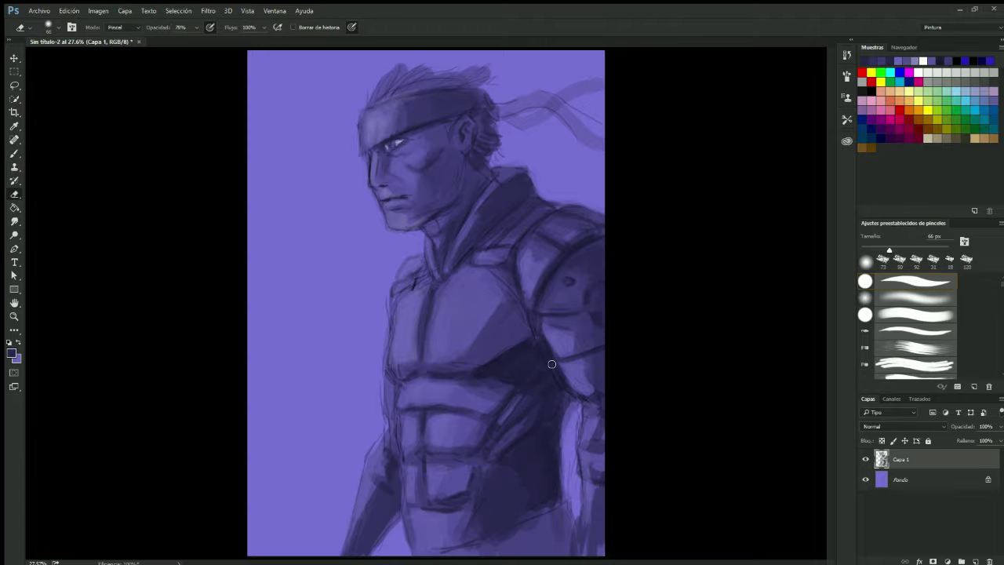
{"action": "key", "text": "b"}
{"action": "left_click_drag", "start_coordinate": [393, 371], "coordinate": [430, 356]}
{"action": "left_click_drag", "start_coordinate": [402, 423], "coordinate": [388, 480]}
{"action": "left_click_drag", "start_coordinate": [392, 384], "coordinate": [400, 508]}
{"action": "left_click", "coordinate": [399, 524], "text": "alt"}
{"action": "left_click_drag", "start_coordinate": [467, 549], "coordinate": [532, 523]}
{"action": "left_click_drag", "start_coordinate": [412, 543], "coordinate": [565, 509]}
{"action": "mouse_move", "coordinate": [596, 553]}
{"action": "left_mouse_down"}
{"action": "mouse_move", "coordinate": [589, 321]}
{"action": "mouse_move", "coordinate": [502, 349]}
{"action": "left_mouse_up"}
Step: Darken the shoulder, collar and chest using colours sampled from the painting
{"action": "left_click_drag", "start_coordinate": [535, 245], "coordinate": [584, 223]}
{"action": "left_click_drag", "start_coordinate": [463, 263], "coordinate": [494, 196]}
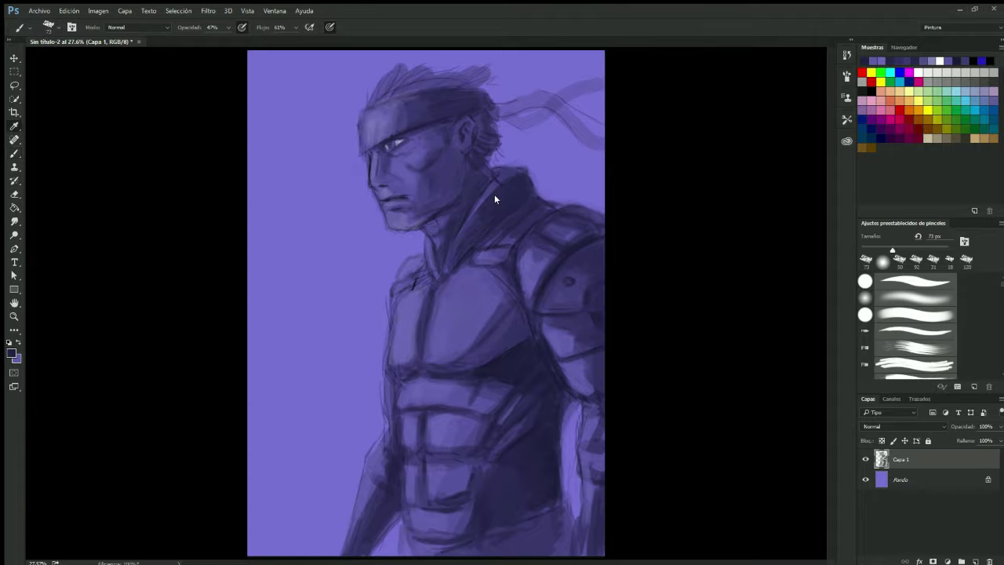
{"action": "left_click", "coordinate": [494, 194], "text": "alt"}
{"action": "mouse_move", "coordinate": [408, 267]}
{"action": "left_mouse_down"}
{"action": "mouse_move", "coordinate": [462, 399]}
{"action": "mouse_move", "coordinate": [444, 478]}
{"action": "left_mouse_up"}
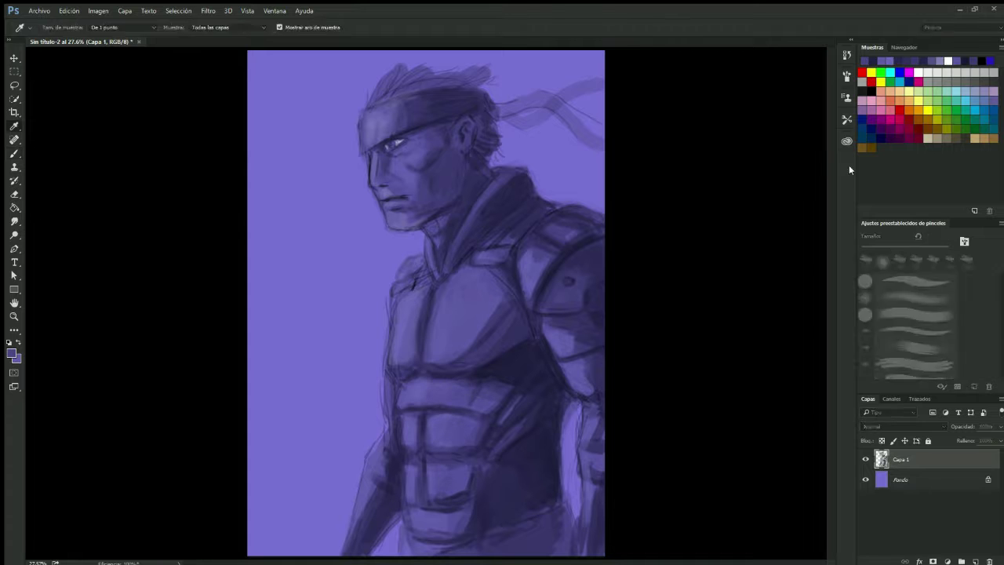
{"action": "left_click", "coordinate": [514, 188], "text": "alt"}
{"action": "left_click_drag", "start_coordinate": [502, 181], "coordinate": [535, 227]}
{"action": "left_click", "coordinate": [487, 374], "text": "alt"}
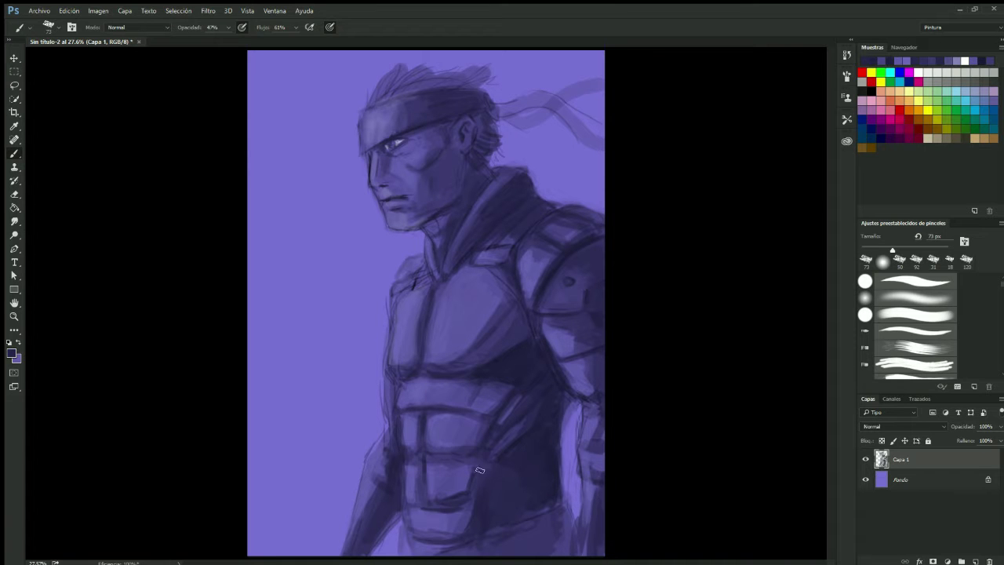
Step: Paint dark bandana tails behind the head, then set opacity to 62% and sample purple
{"action": "mouse_move", "coordinate": [494, 106]}
{"action": "left_mouse_down"}
{"action": "mouse_move", "coordinate": [550, 98]}
{"action": "mouse_move", "coordinate": [602, 141]}
{"action": "mouse_move", "coordinate": [602, 86]}
{"action": "left_mouse_up"}
{"action": "key", "text": "9"}
{"action": "key", "text": "6"}
{"action": "key", "text": "2"}
{"action": "left_click", "coordinate": [382, 117], "text": "alt"}
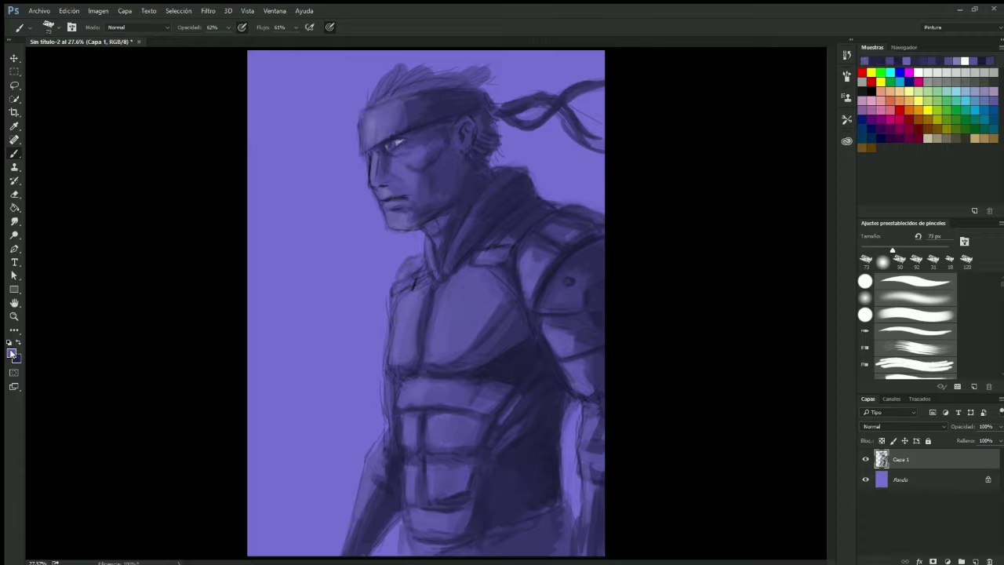
{"action": "left_click", "coordinate": [409, 299], "text": "alt"}
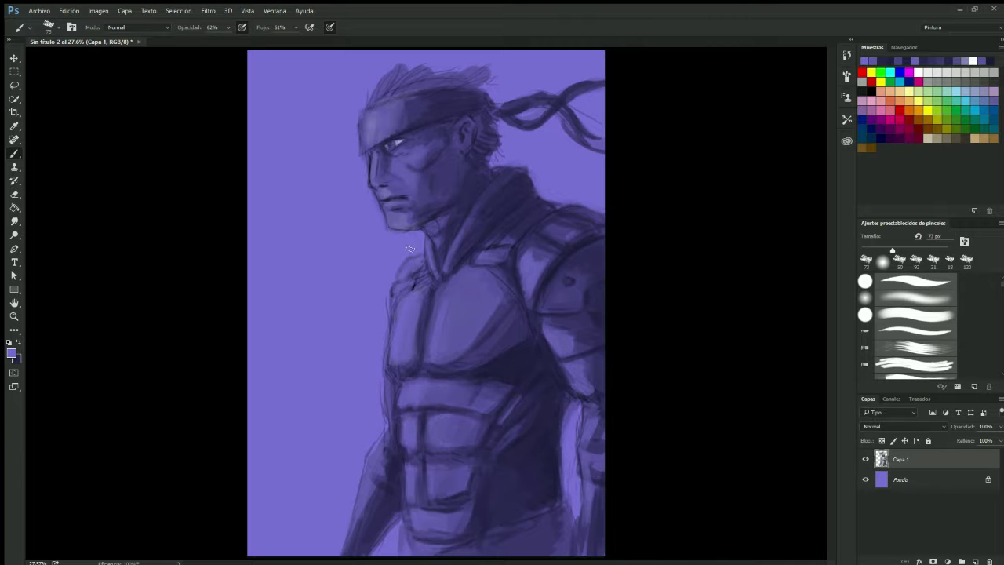
{"action": "scroll", "coordinate": [487, 282], "scroll_direction": "up", "scroll_amount": 2}
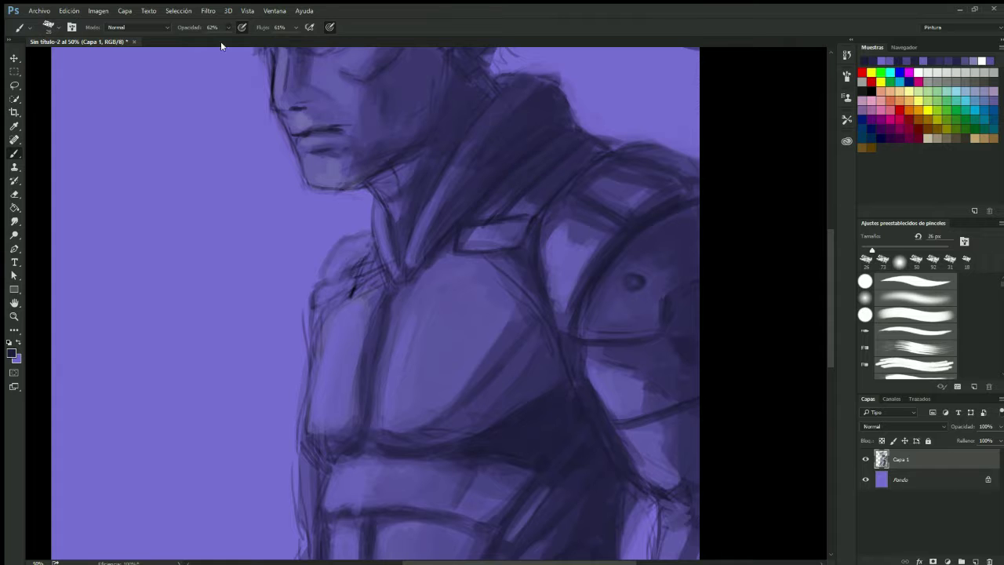
Step: Set the brush opacity to 82% and zoom in on the face and shoulder
{"action": "mouse_move", "coordinate": [348, 280]}
{"action": "left_mouse_down"}
{"action": "mouse_move", "coordinate": [390, 210]}
{"action": "mouse_move", "coordinate": [443, 235]}
{"action": "left_mouse_up"}
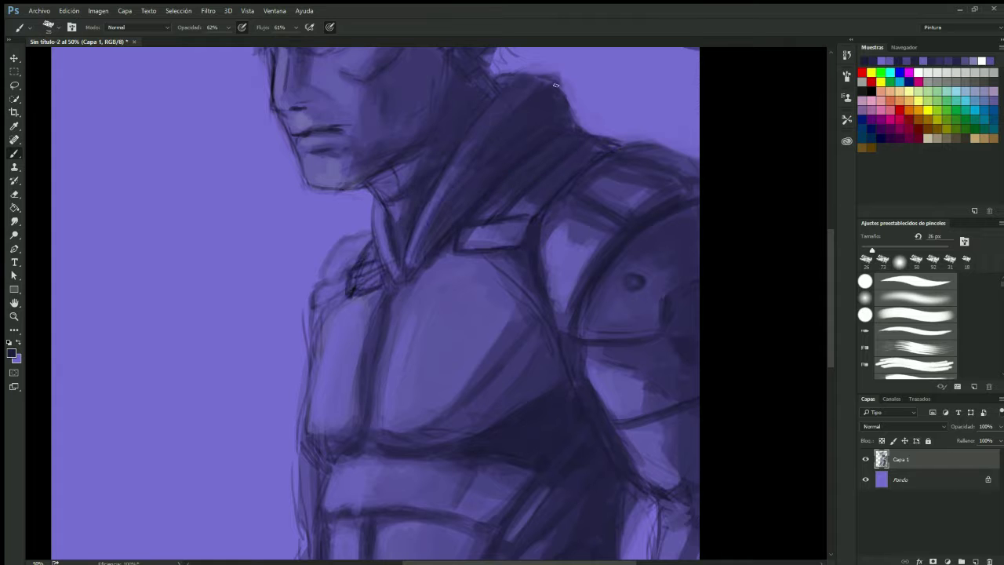
{"action": "key", "text": "8"}
{"action": "key", "text": "2"}
{"action": "scroll", "coordinate": [622, 430], "scroll_direction": "down", "scroll_amount": 2}
{"action": "scroll", "coordinate": [324, 288], "scroll_direction": "down", "scroll_amount": 5}
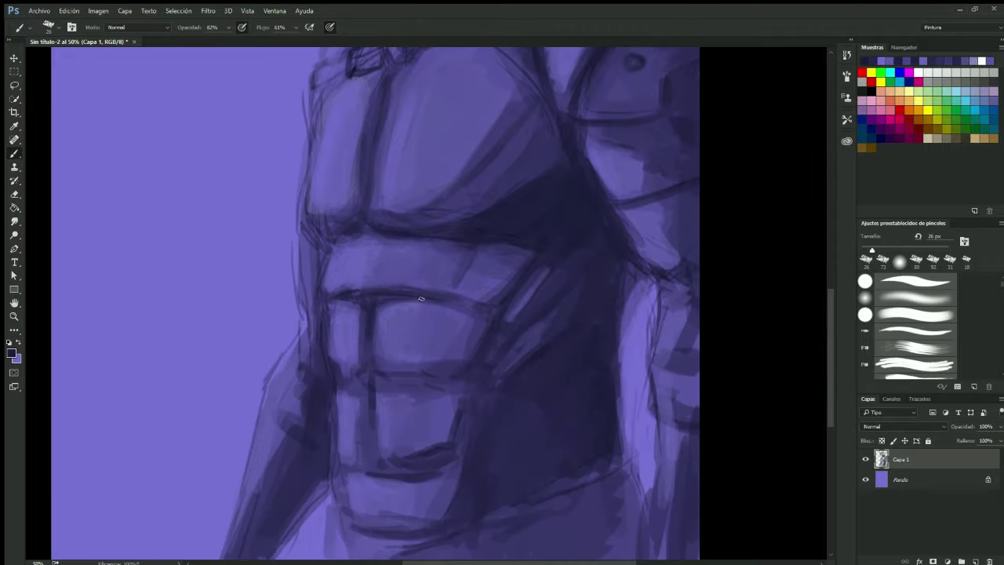
{"action": "scroll", "coordinate": [477, 361], "scroll_direction": "down", "scroll_amount": 2}
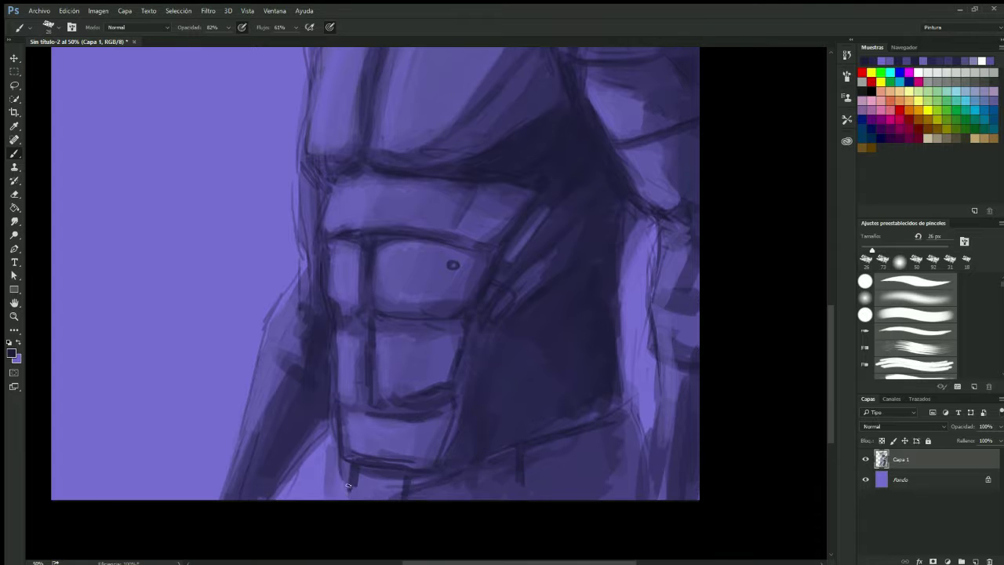
{"action": "scroll", "coordinate": [614, 425], "scroll_direction": "up", "scroll_amount": 6}
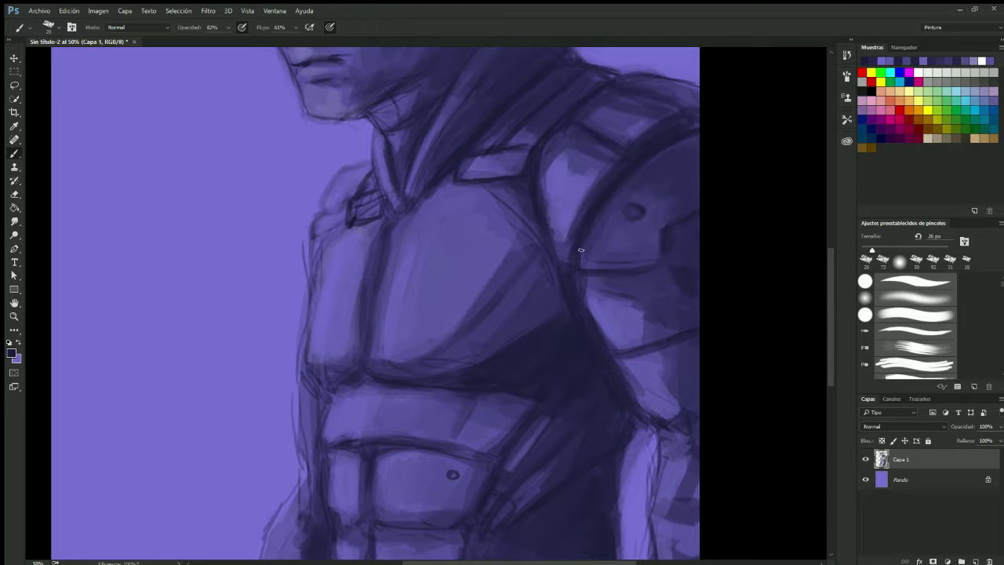
{"action": "scroll", "coordinate": [353, 373], "scroll_direction": "up", "scroll_amount": 5}
{"action": "key", "text": "ctrl+plus"}
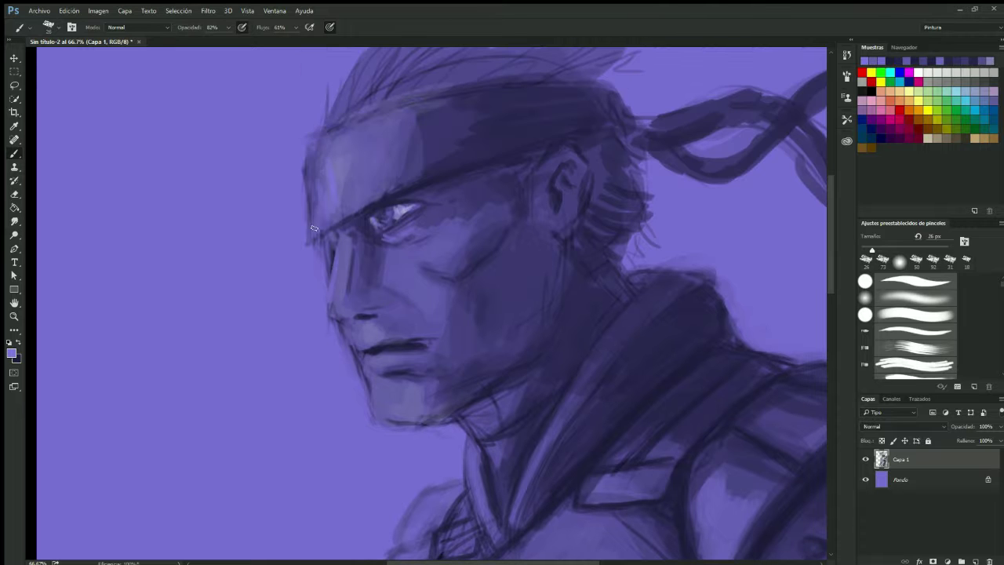
{"action": "scroll", "coordinate": [333, 237], "scroll_direction": "up", "scroll_amount": 3}
Step: In dark purple, define the nostril, mouth and jaw line, then darken the right shoulder edge
{"action": "left_click", "coordinate": [342, 233], "text": "alt"}
{"action": "left_click_drag", "start_coordinate": [364, 325], "coordinate": [455, 424]}
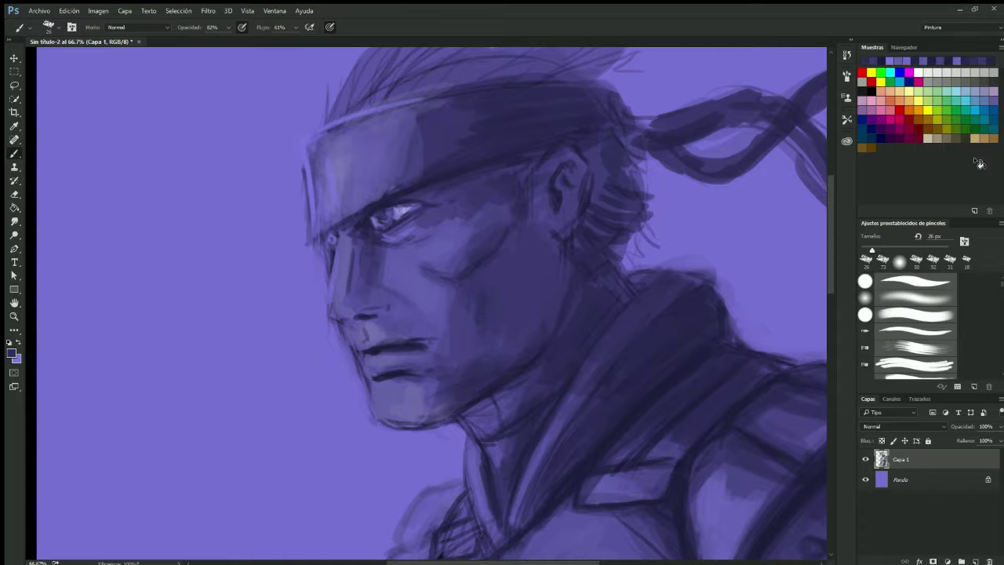
{"action": "key", "text": "z"}
{"action": "key", "text": "ctrl+0"}
{"action": "left_click", "coordinate": [13, 154]}
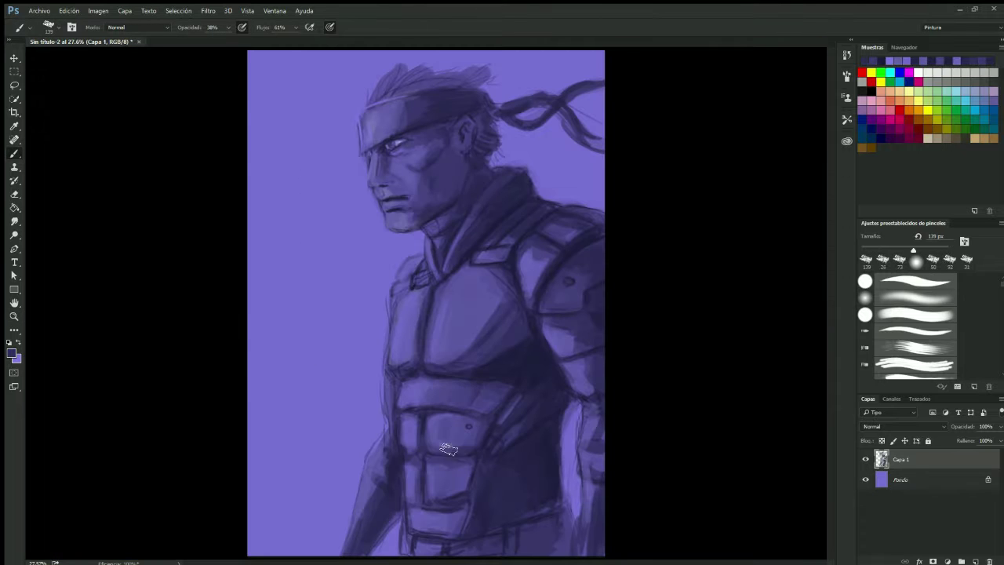
{"action": "mouse_move", "coordinate": [496, 244]}
{"action": "left_mouse_down"}
{"action": "mouse_move", "coordinate": [605, 426]}
{"action": "mouse_move", "coordinate": [592, 503]}
{"action": "left_mouse_up"}
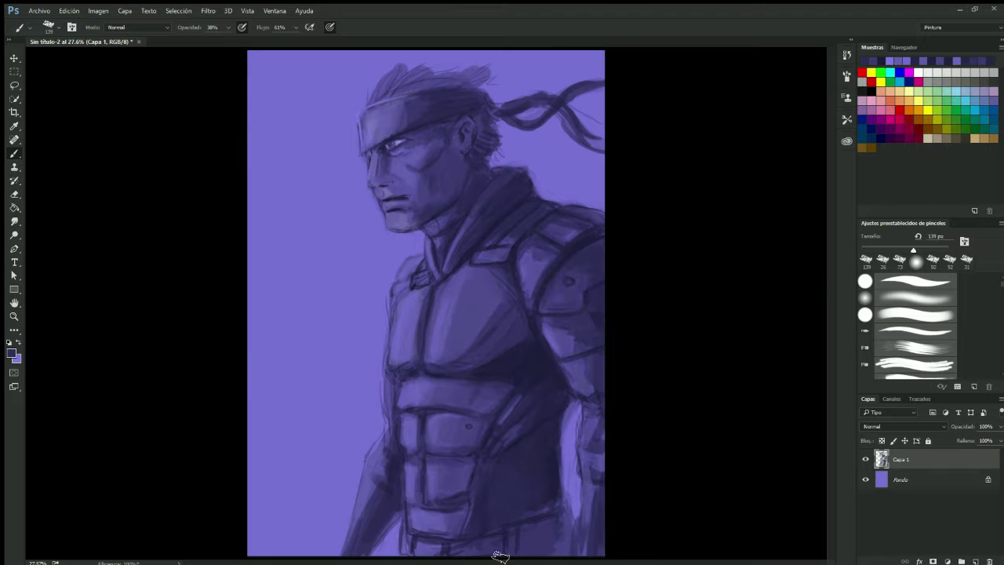
Step: Shade the headband area, then load a sampled dark purple on a 58 px brush
{"action": "left_click_drag", "start_coordinate": [371, 143], "coordinate": [402, 102]}
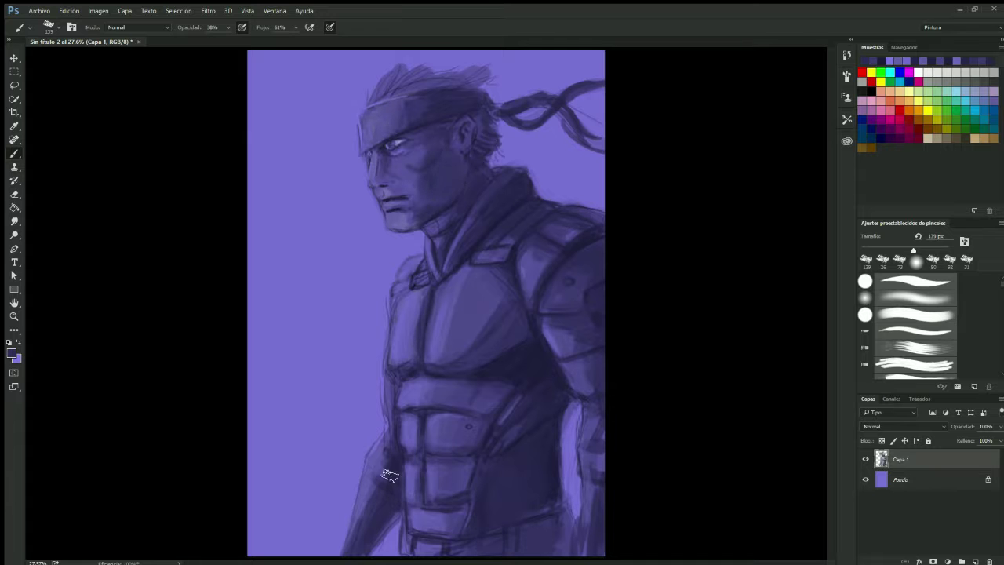
{"action": "left_click", "coordinate": [514, 400], "text": "alt"}
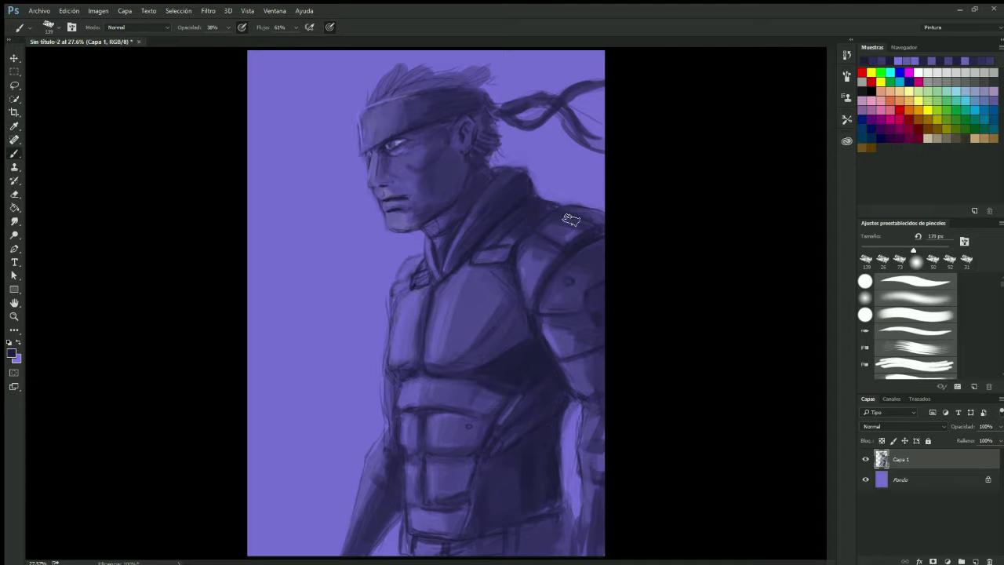
{"action": "left_click", "coordinate": [505, 372], "text": "alt"}
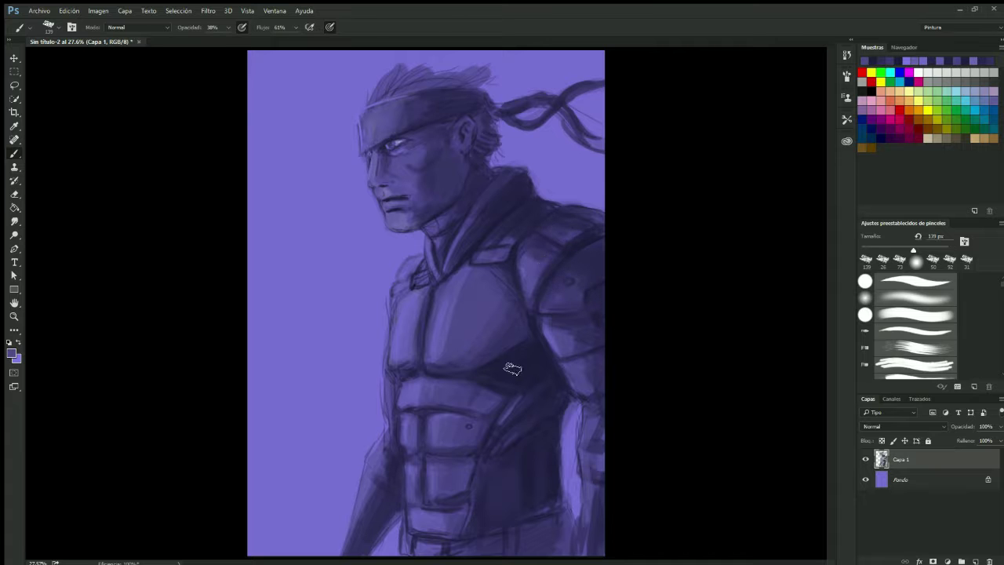
{"action": "key", "text": "bracketleft"}
{"action": "key", "text": "bracketleft"}
{"action": "key", "text": "bracketleft"}
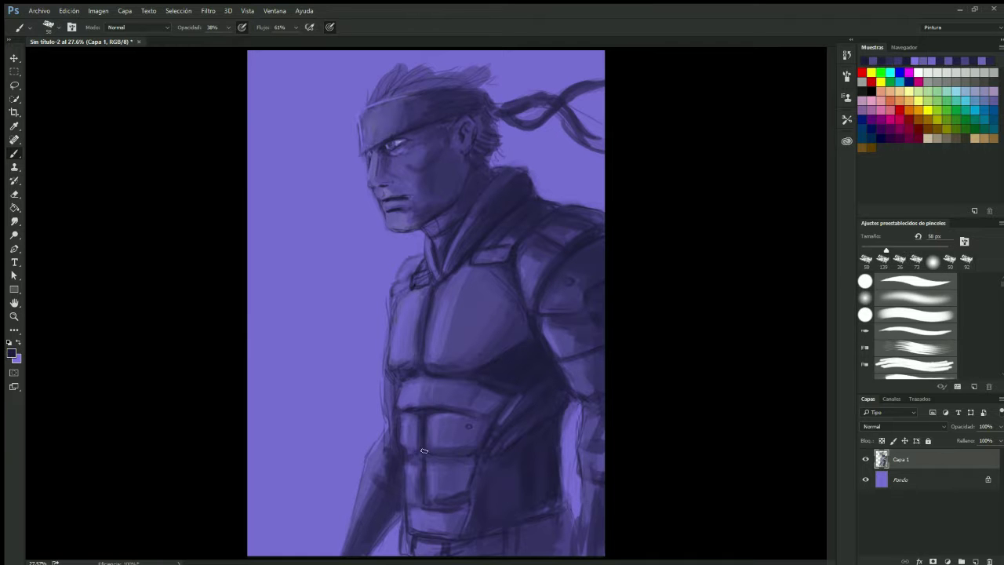
{"action": "key", "text": "d"}
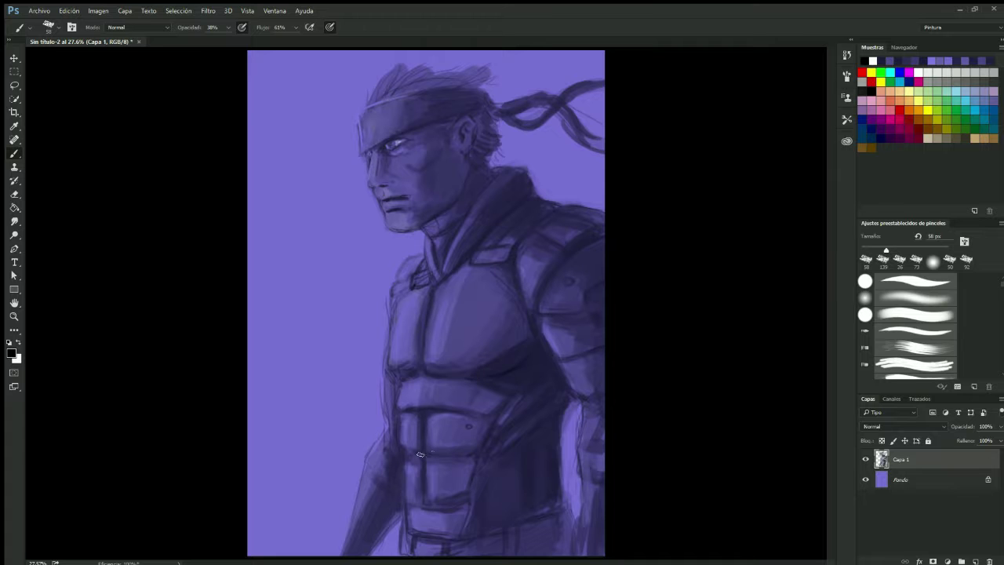
{"action": "left_click", "coordinate": [409, 133], "text": "alt"}
Step: Darken the hair above the headband into spiky strands and deepen the bandana tails
{"action": "mouse_move", "coordinate": [375, 100]}
{"action": "left_mouse_down"}
{"action": "mouse_move", "coordinate": [443, 65]}
{"action": "mouse_move", "coordinate": [493, 78]}
{"action": "mouse_move", "coordinate": [416, 65]}
{"action": "mouse_move", "coordinate": [475, 59]}
{"action": "mouse_move", "coordinate": [428, 66]}
{"action": "mouse_move", "coordinate": [459, 59]}
{"action": "left_mouse_up"}
{"action": "mouse_move", "coordinate": [404, 85]}
{"action": "left_mouse_down"}
{"action": "mouse_move", "coordinate": [491, 74]}
{"action": "mouse_move", "coordinate": [480, 66]}
{"action": "left_mouse_up"}
{"action": "left_click_drag", "start_coordinate": [480, 118], "coordinate": [487, 164]}
{"action": "left_click_drag", "start_coordinate": [494, 102], "coordinate": [604, 87]}
{"action": "left_click_drag", "start_coordinate": [502, 114], "coordinate": [577, 129]}
Step: Darken the outer edges of the left arm, torso and right side of the figure
{"action": "left_click_drag", "start_coordinate": [391, 405], "coordinate": [362, 550]}
{"action": "mouse_move", "coordinate": [408, 474]}
{"action": "left_mouse_down"}
{"action": "mouse_move", "coordinate": [375, 549]}
{"action": "mouse_move", "coordinate": [359, 549]}
{"action": "left_mouse_up"}
{"action": "mouse_move", "coordinate": [584, 396]}
{"action": "left_mouse_down"}
{"action": "mouse_move", "coordinate": [593, 479]}
{"action": "mouse_move", "coordinate": [581, 554]}
{"action": "left_mouse_up"}
{"action": "left_click_drag", "start_coordinate": [550, 532], "coordinate": [521, 546]}
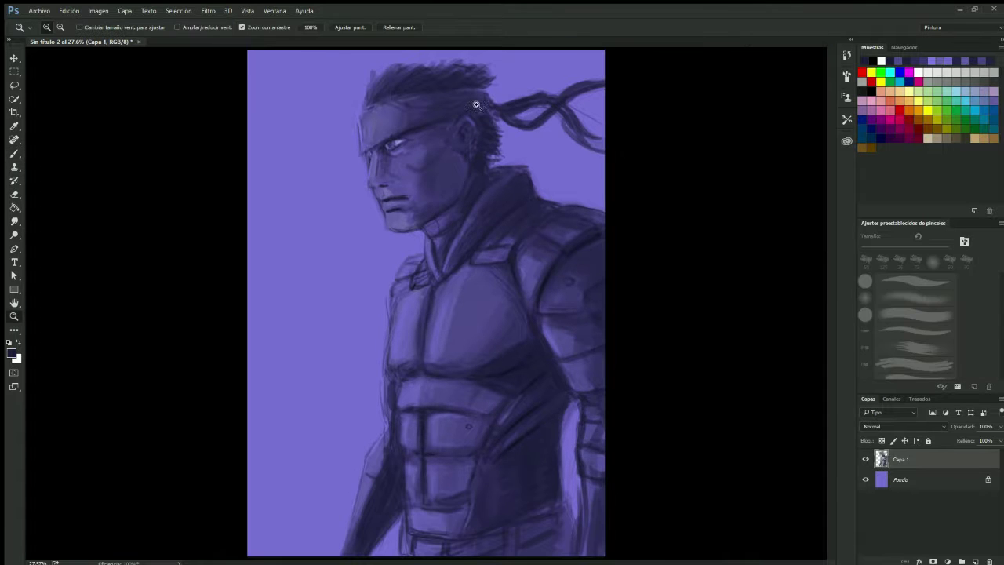
Step: Paint light background purple highlights on the cheek and a small touch on the chest
{"action": "left_click", "coordinate": [314, 235], "text": "alt"}
{"action": "left_click_drag", "start_coordinate": [395, 162], "coordinate": [430, 206]}
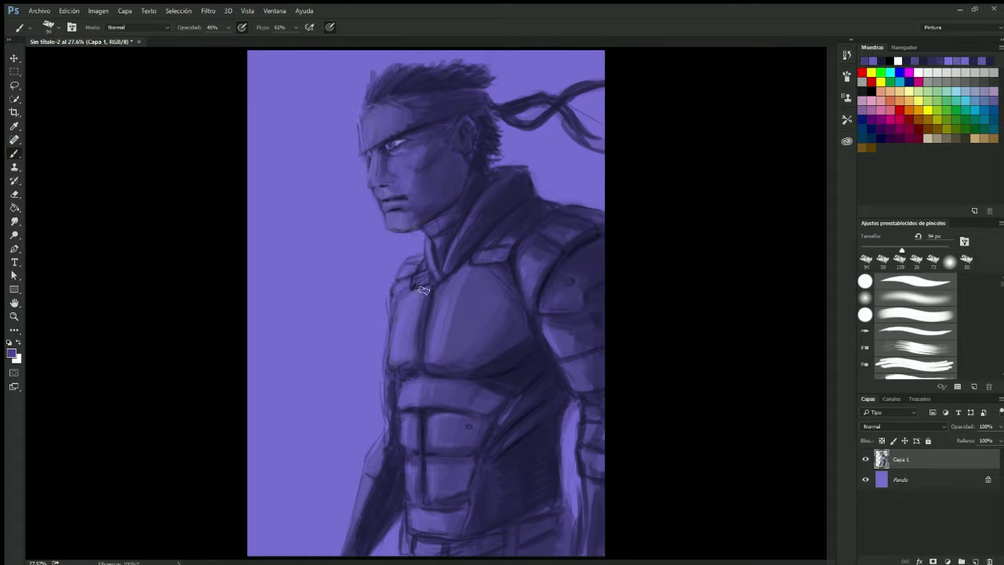
{"action": "left_click_drag", "start_coordinate": [400, 273], "coordinate": [414, 260]}
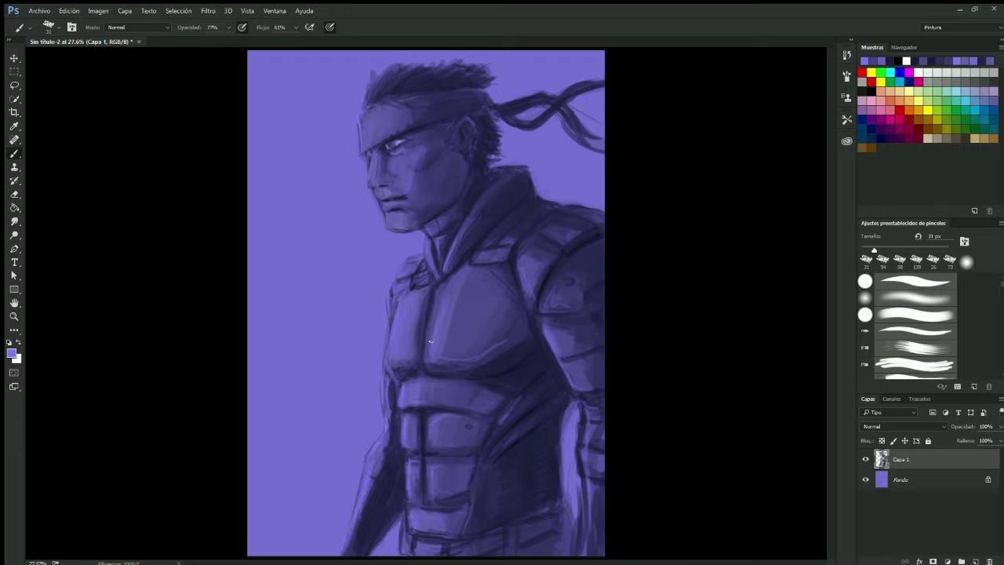
Step: Refine the hair by erasing and repainting, then add a new layer Capa 2
{"action": "key", "text": "e"}
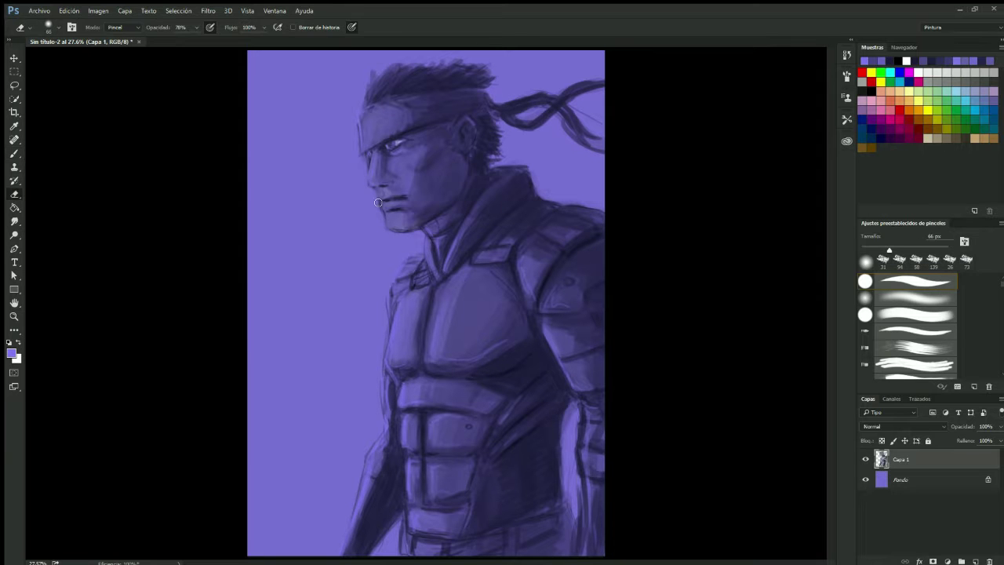
{"action": "scroll", "coordinate": [378, 202], "scroll_direction": "up", "scroll_amount": 3}
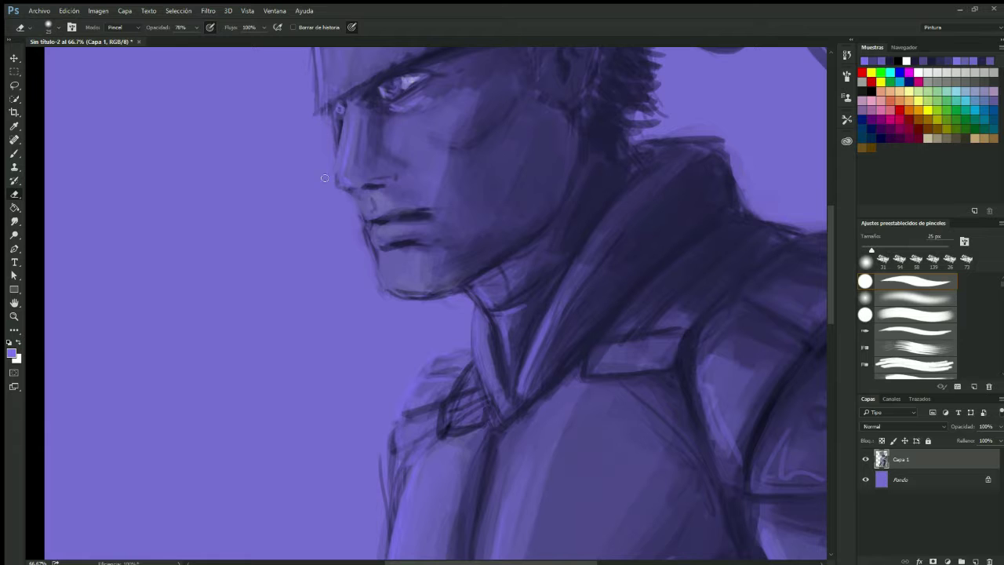
{"action": "scroll", "coordinate": [357, 229], "scroll_direction": "up", "scroll_amount": 5}
{"action": "key", "text": "b"}
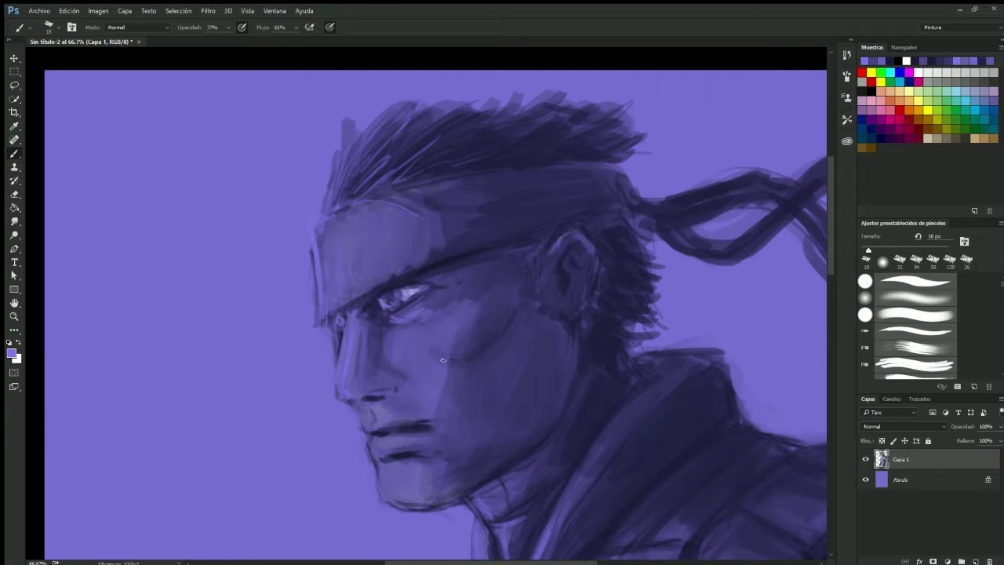
{"action": "key", "text": "ctrl+shift+alt+n"}
{"action": "left_click_drag", "start_coordinate": [377, 444], "coordinate": [110, 146]}
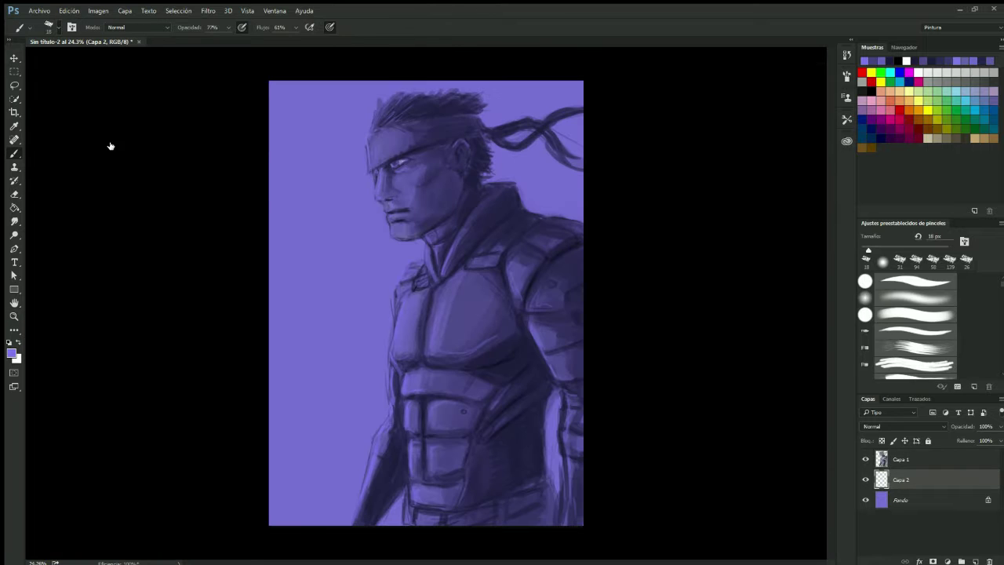
Step: Mirror the canvas to check the drawing and sample a darker purple from the figure
{"action": "key", "text": "shift+period"}
{"action": "key", "text": "ctrl+shift+h"}
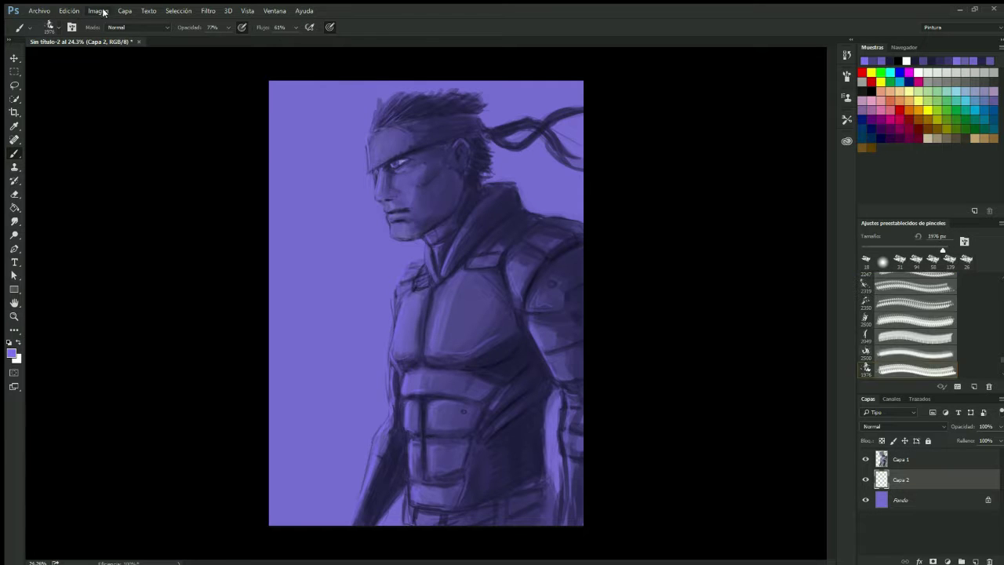
{"action": "key", "text": "i"}
{"action": "left_click", "coordinate": [414, 170]}
{"action": "key", "text": "b"}
{"action": "key", "text": "alt+bracketright"}
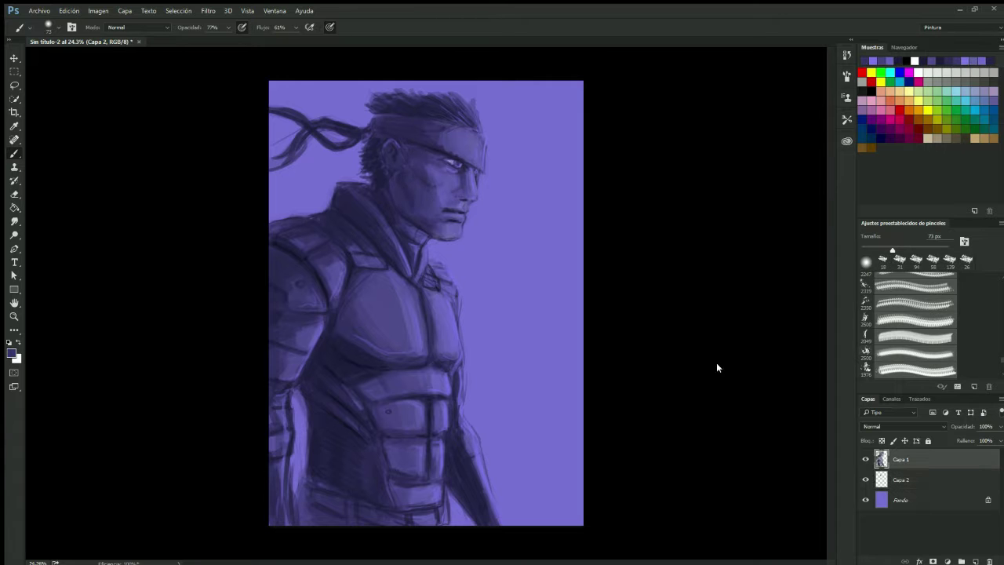
Step: Brush soft light-blue smoke over the background on the layer beneath the figure
{"action": "left_click", "coordinate": [405, 186], "text": "alt"}
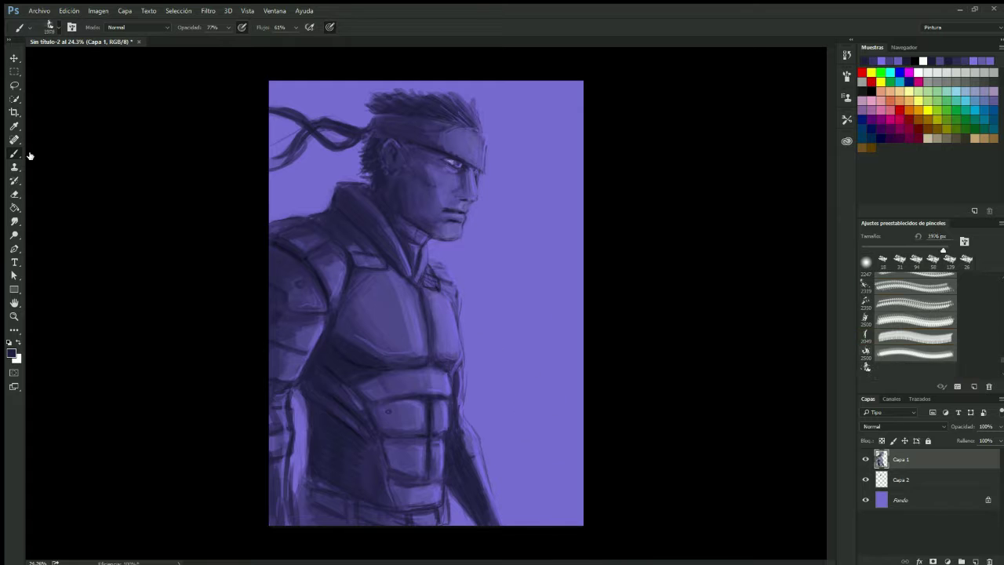
{"action": "key", "text": "alt+bracketleft"}
{"action": "key", "text": "b"}
{"action": "left_click_drag", "start_coordinate": [816, 198], "coordinate": [902, 477]}
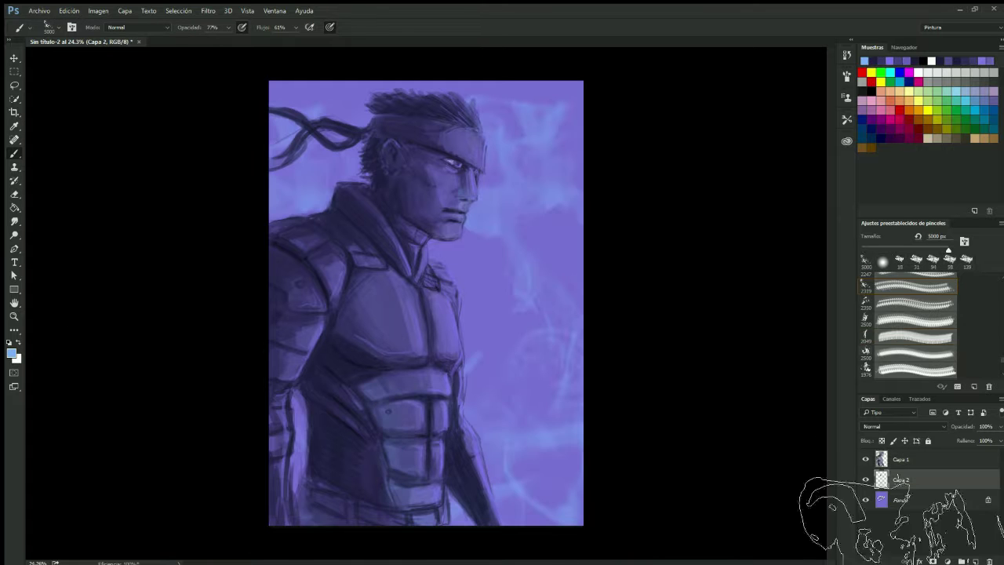
Step: On a new top layer Capa 3, paint white smoke and scatter glowing sparkle dots
{"action": "key", "text": "ctrl+shift+alt+n"}
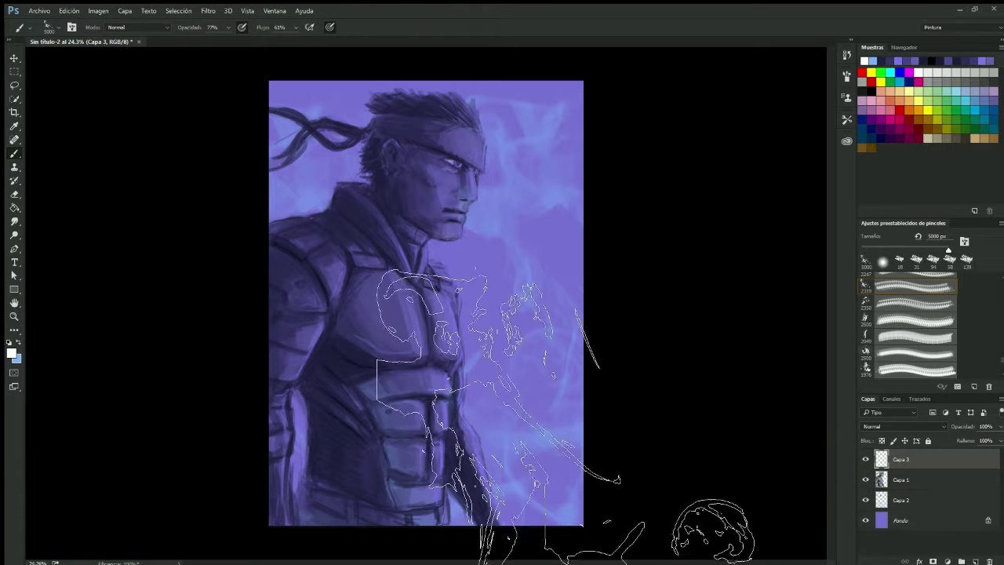
{"action": "left_click", "coordinate": [377, 401]}
{"action": "key", "text": "period"}
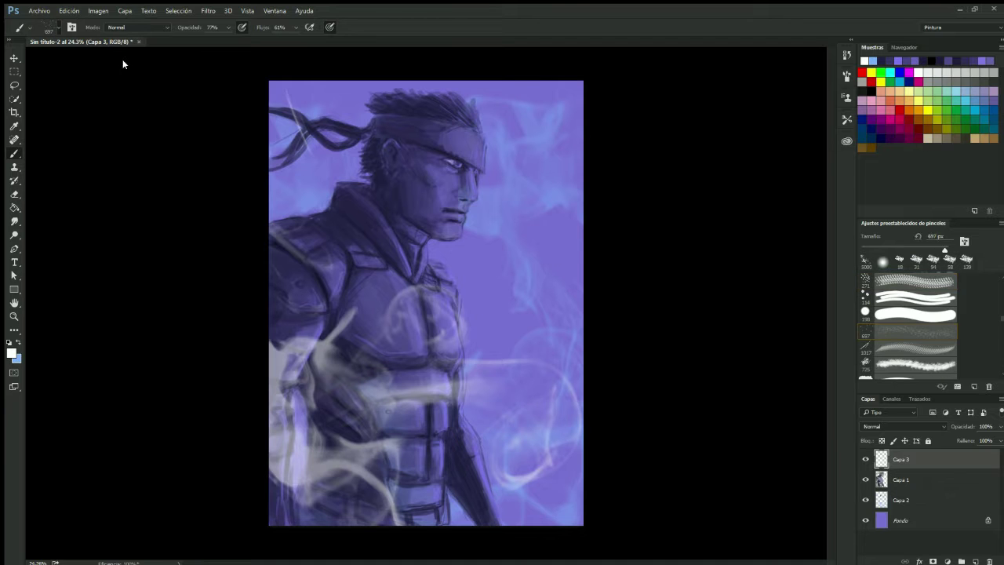
{"action": "left_click_drag", "start_coordinate": [122, 64], "coordinate": [932, 514]}
{"action": "left_click", "coordinate": [941, 499]}
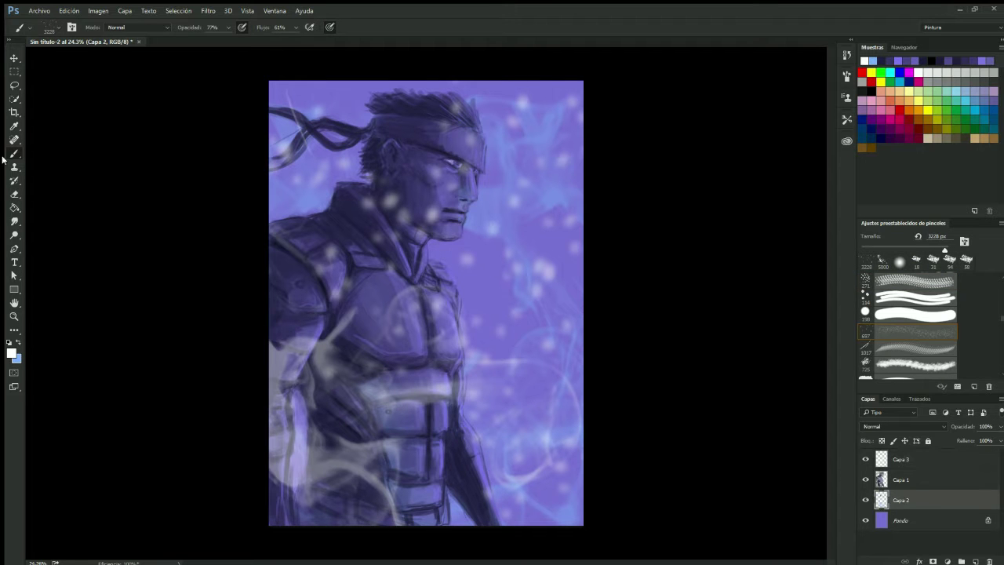
{"action": "key", "text": "e"}
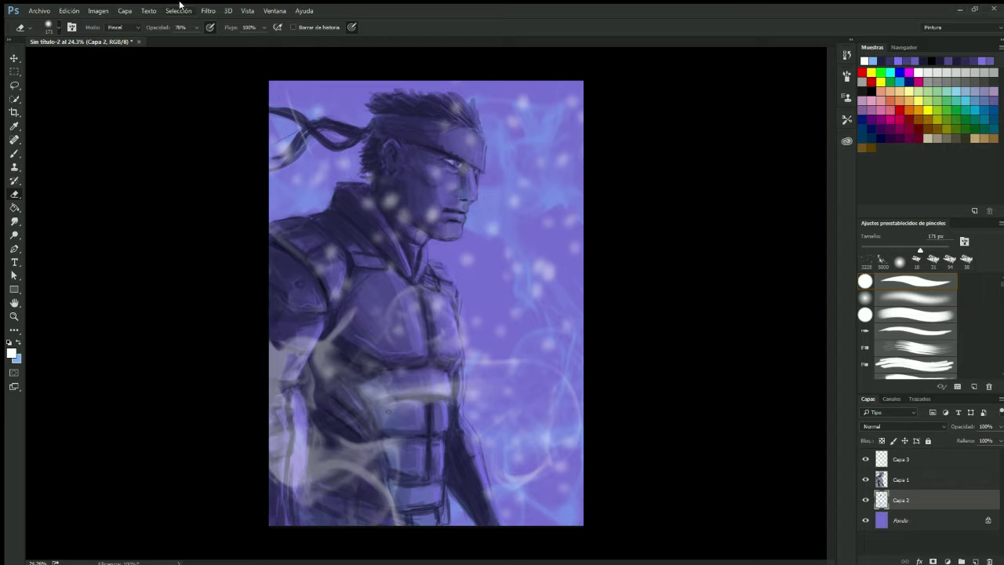
Step: Switch between the figure layer Capa 1 and the background Fondo, sampling colours
{"action": "key", "text": "alt+bracketright"}
{"action": "key", "text": "i"}
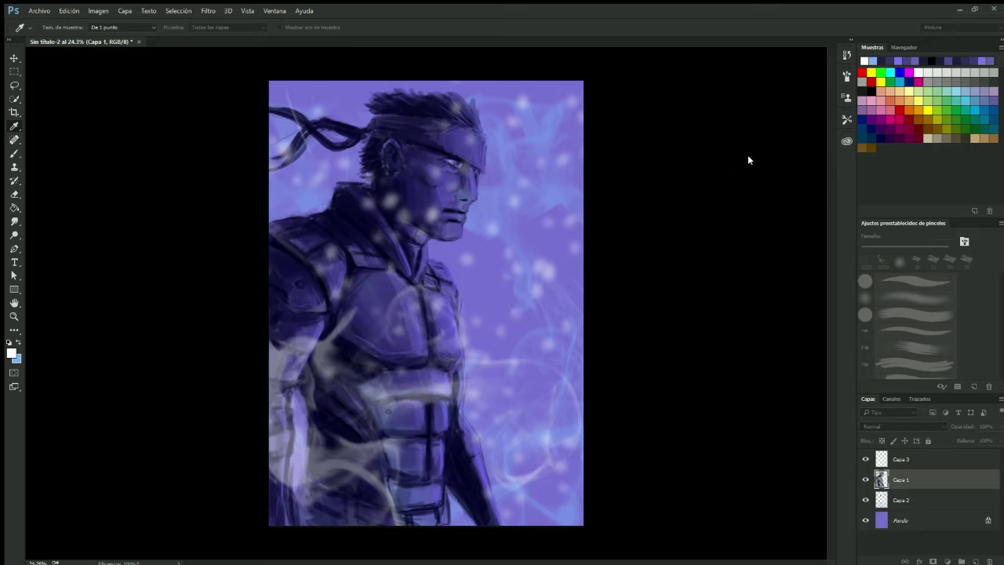
{"action": "key", "text": "e"}
{"action": "key", "text": "alt+bracketleft"}
{"action": "key", "text": "alt+bracketleft"}
{"action": "key", "text": "i"}
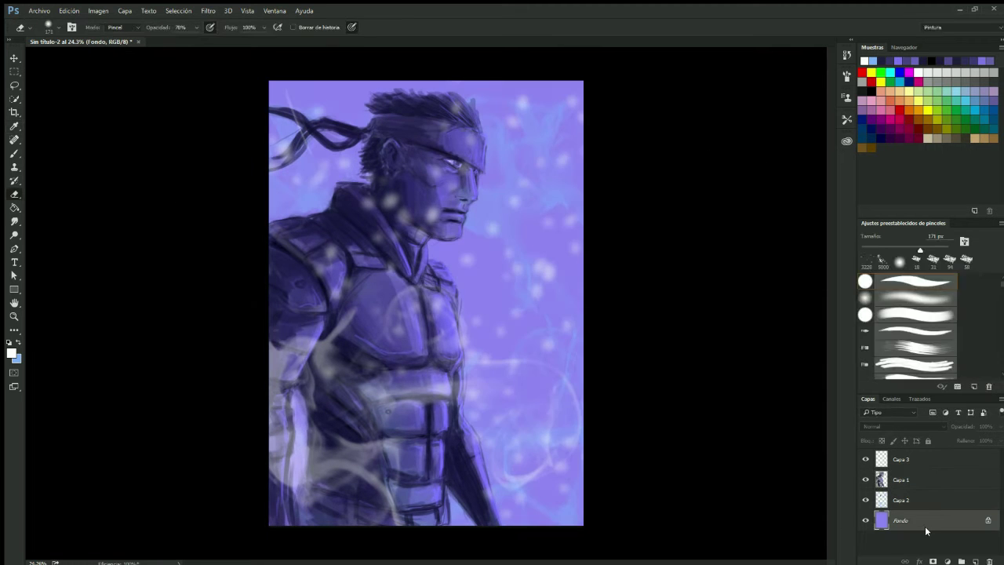
Step: Add a dark gradient layer above Fondo at 84% opacity, undoing a yellow-lavender test gradient
{"action": "left_click", "coordinate": [975, 562]}
{"action": "left_click", "coordinate": [14, 207]}
{"action": "key", "text": "d"}
{"action": "left_click_drag", "start_coordinate": [412, 528], "coordinate": [408, 236]}
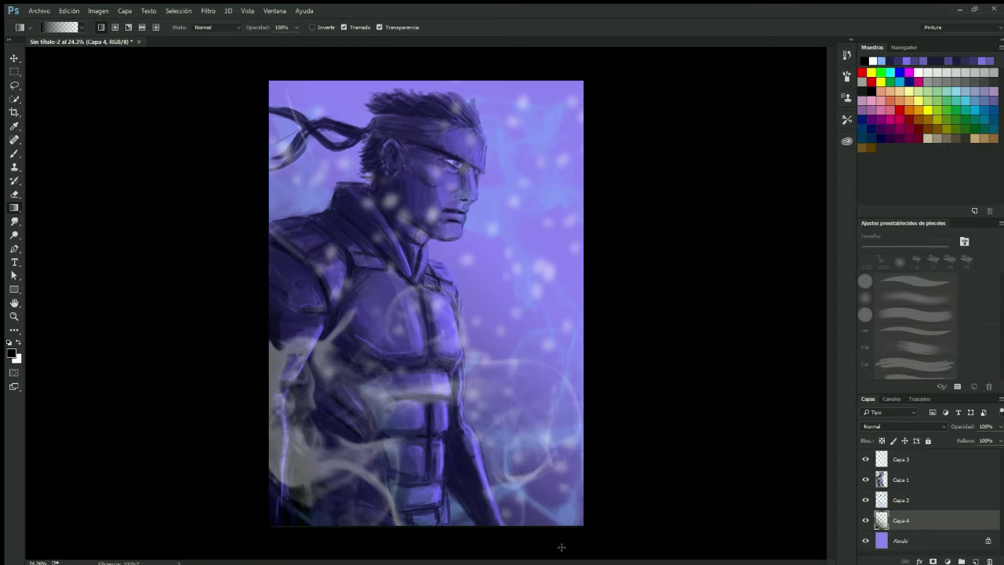
{"action": "left_click_drag", "start_coordinate": [960, 426], "coordinate": [947, 426]}
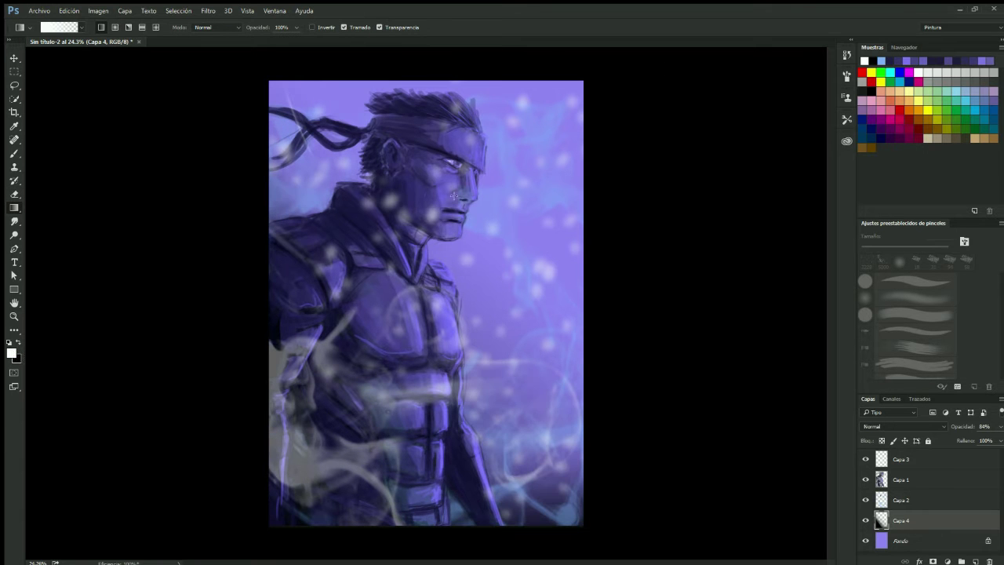
{"action": "left_click_drag", "start_coordinate": [584, 157], "coordinate": [330, 330]}
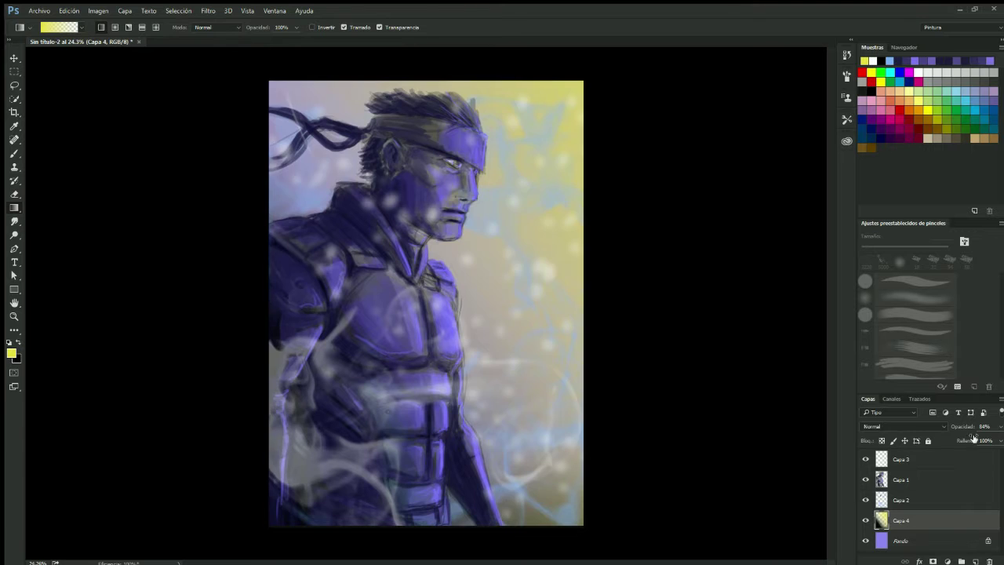
{"action": "key", "text": "ctrl+z"}
Step: Redraw the gradient in light blue, merge it down and flatten the painting
{"action": "left_click", "coordinate": [890, 60]}
{"action": "left_click_drag", "start_coordinate": [577, 86], "coordinate": [434, 360]}
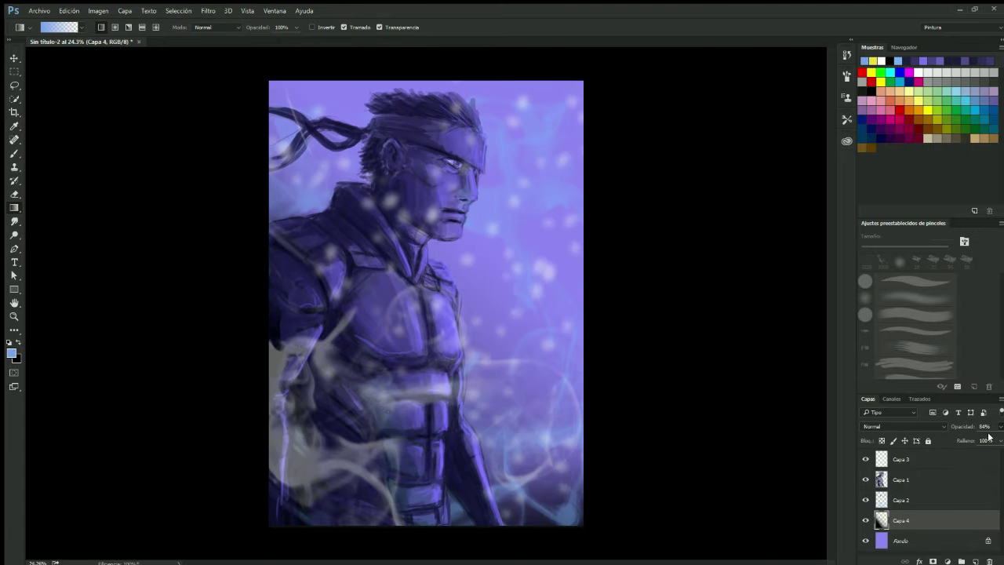
{"action": "left_click_drag", "start_coordinate": [903, 519], "coordinate": [989, 562]}
{"action": "key", "text": "i"}
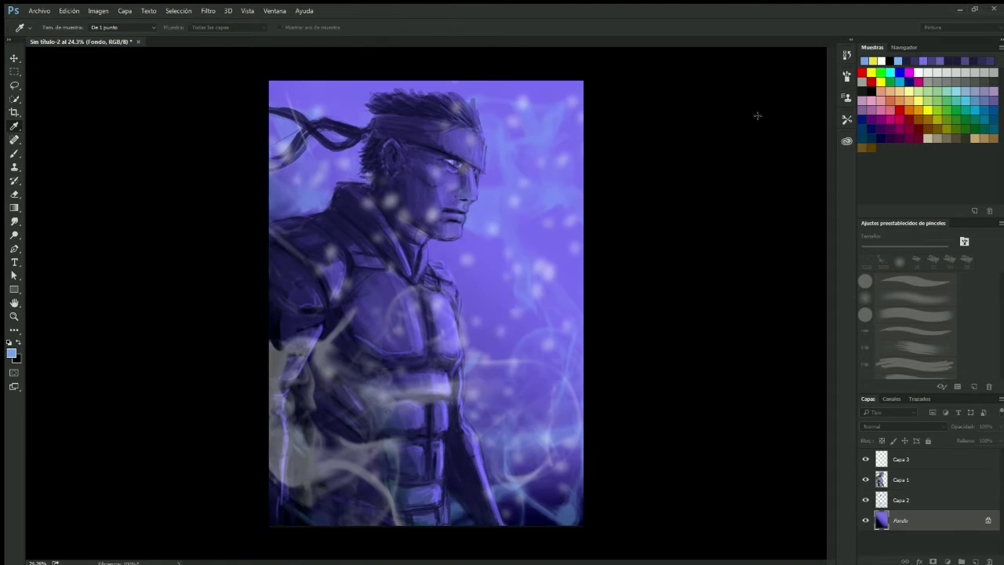
{"action": "key", "text": "i"}
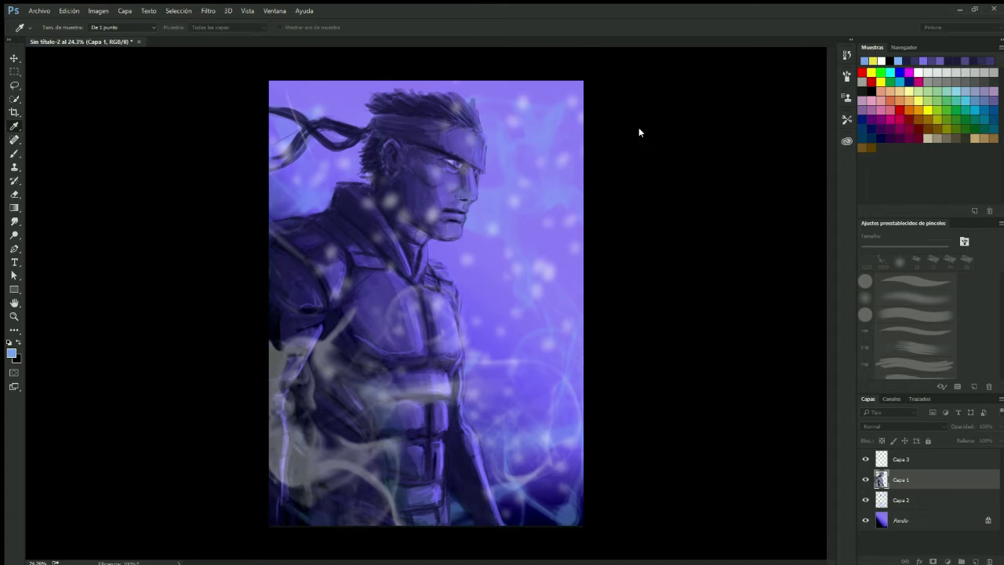
{"action": "key", "text": "g"}
{"action": "key", "text": "ctrl+shift+e"}
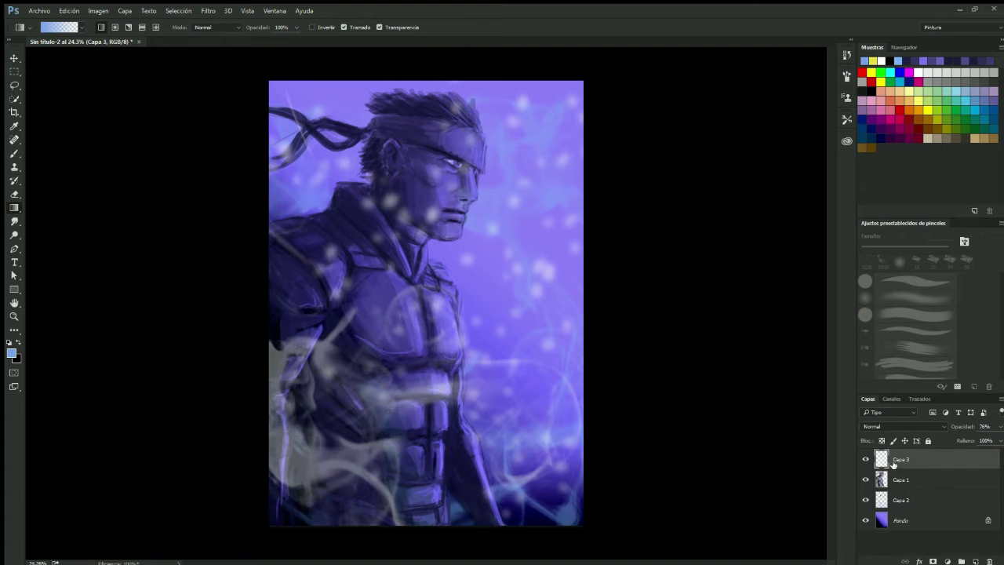
{"action": "key", "text": "i"}
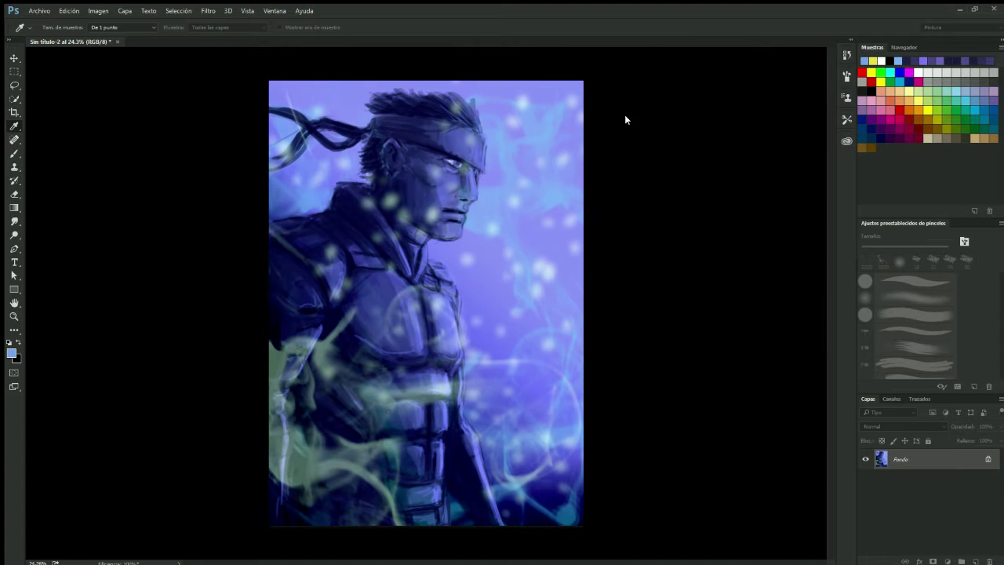
Step: On a new layer, sign the painting in white with a small brush at the bottom centre
{"action": "key", "text": "g"}
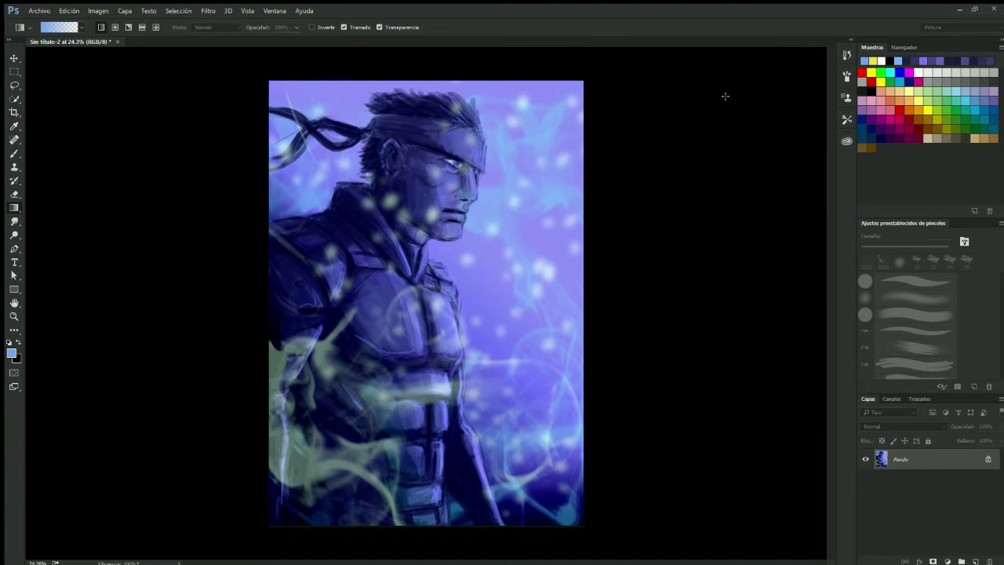
{"action": "key", "text": "ctrl+shift+alt+n"}
{"action": "key", "text": "d"}
{"action": "key", "text": "x"}
{"action": "key", "text": "b"}
{"action": "key", "text": "shift+comma"}
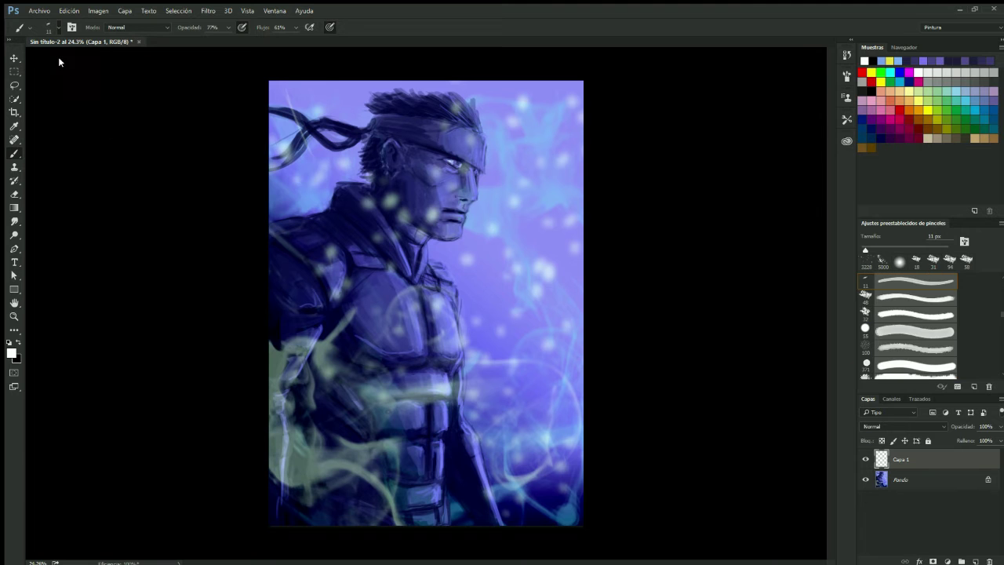
{"action": "mouse_move", "coordinate": [469, 522]}
{"action": "left_mouse_down"}
{"action": "mouse_move", "coordinate": [480, 506]}
{"action": "mouse_move", "coordinate": [513, 517]}
{"action": "left_mouse_up"}
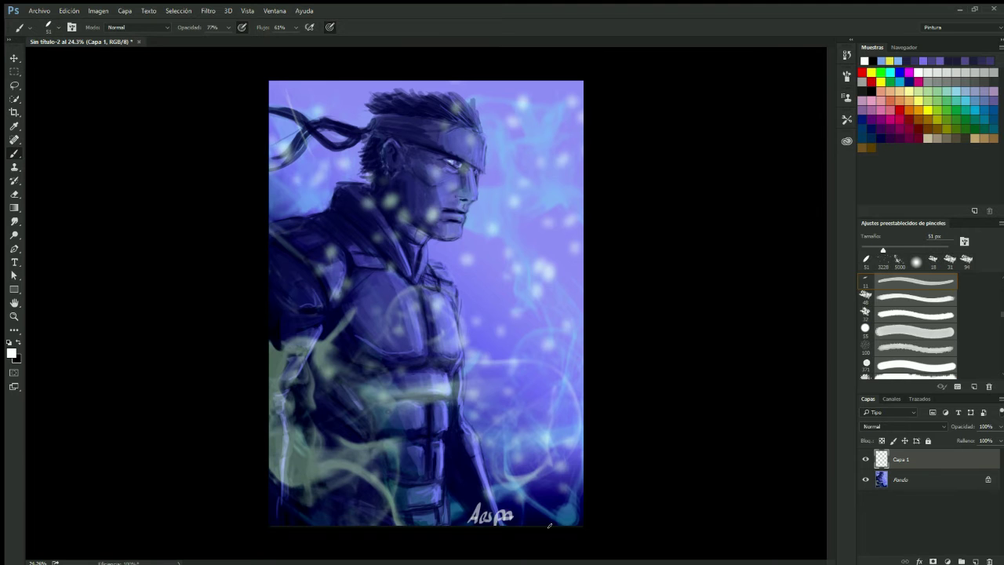
Step: On another new layer, add white headband strokes, a 'Thanks For Watching' message and a smiley
{"action": "key", "text": "ctrl+shift+alt+n"}
{"action": "mouse_move", "coordinate": [349, 138]}
{"action": "left_mouse_down"}
{"action": "mouse_move", "coordinate": [303, 167]}
{"action": "mouse_move", "coordinate": [404, 157]}
{"action": "left_mouse_up"}
{"action": "left_click_drag", "start_coordinate": [333, 219], "coordinate": [408, 231]}
{"action": "mouse_move", "coordinate": [367, 271]}
{"action": "left_mouse_down"}
{"action": "mouse_move", "coordinate": [429, 279]}
{"action": "mouse_move", "coordinate": [510, 251]}
{"action": "left_mouse_up"}
{"action": "left_click_drag", "start_coordinate": [452, 345], "coordinate": [480, 357]}
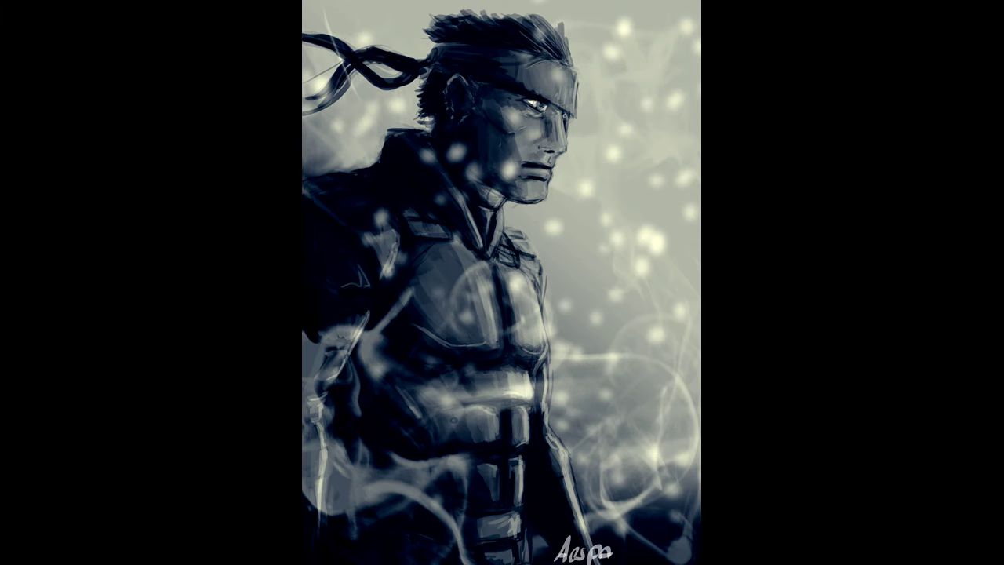